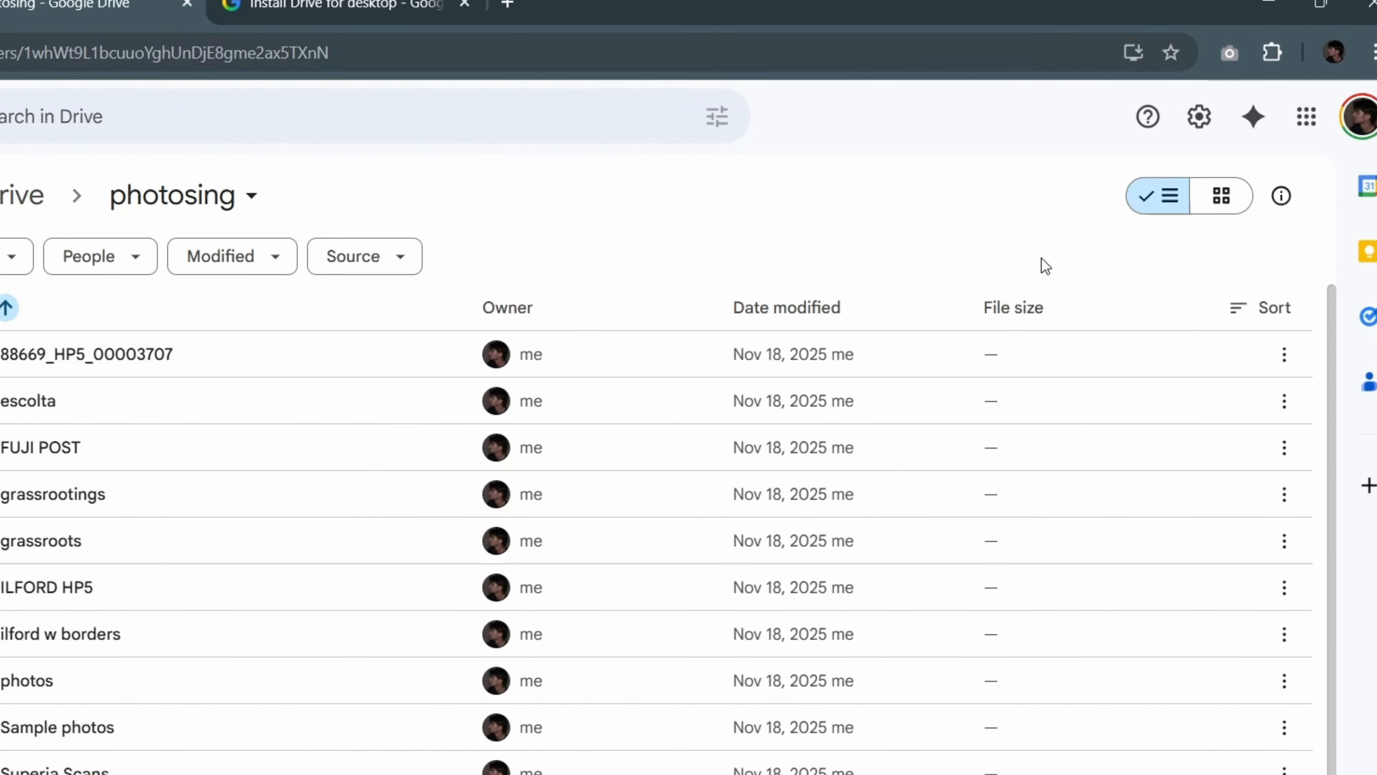
# Clear away the unrelated windows and bring up the local photosing folder in File Explorer over its matching Google Drive folder.
pyautogui.click(1240, 24)
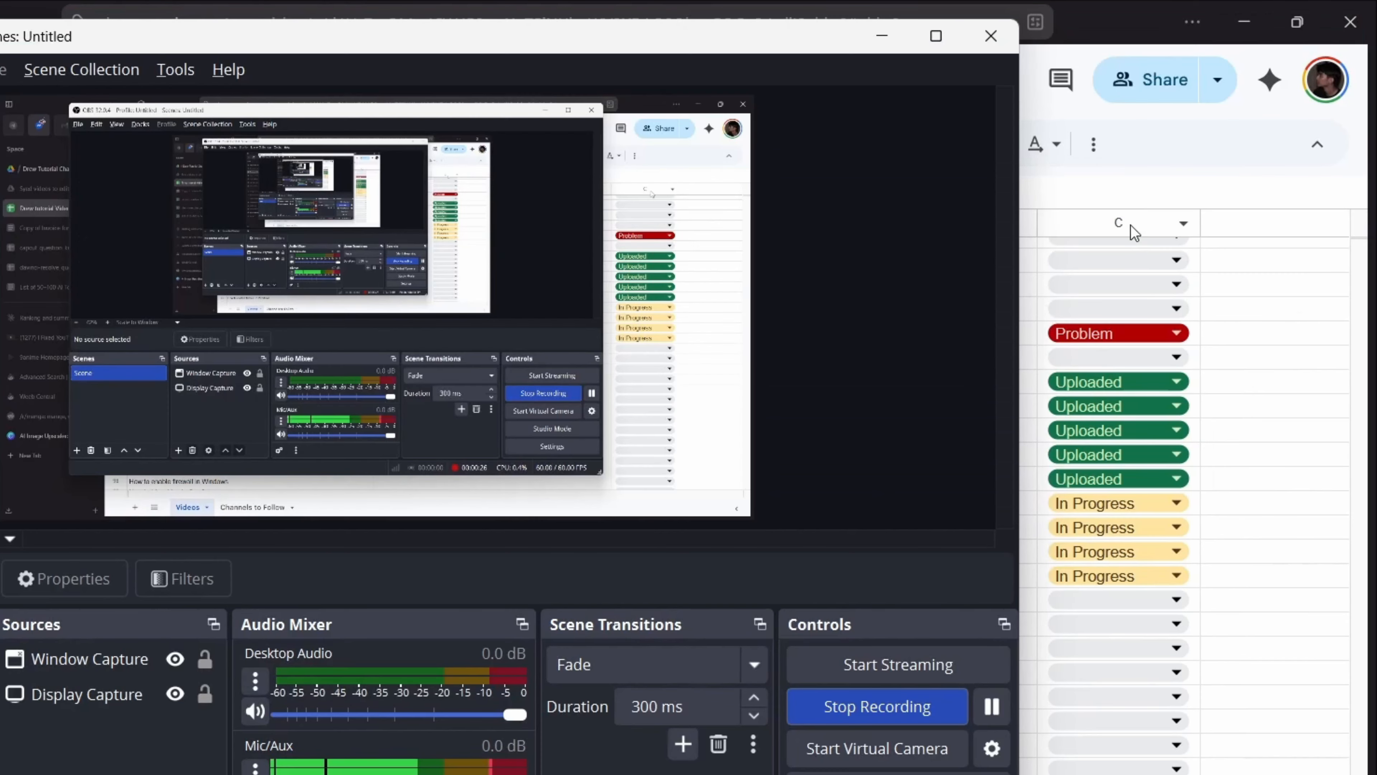
pyautogui.click(1250, 29)
pyautogui.click(883, 36)
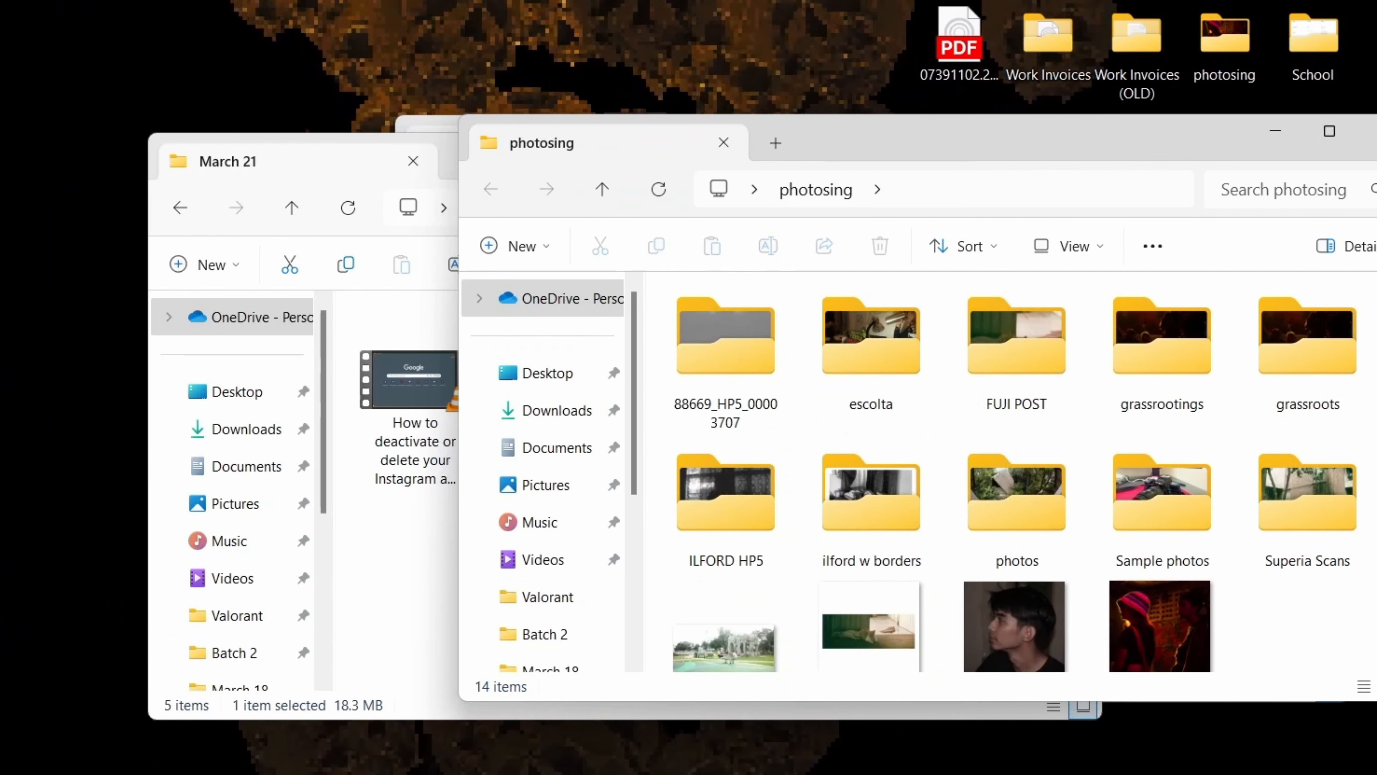
pyautogui.click(483, 774)
pyautogui.click(431, 774)
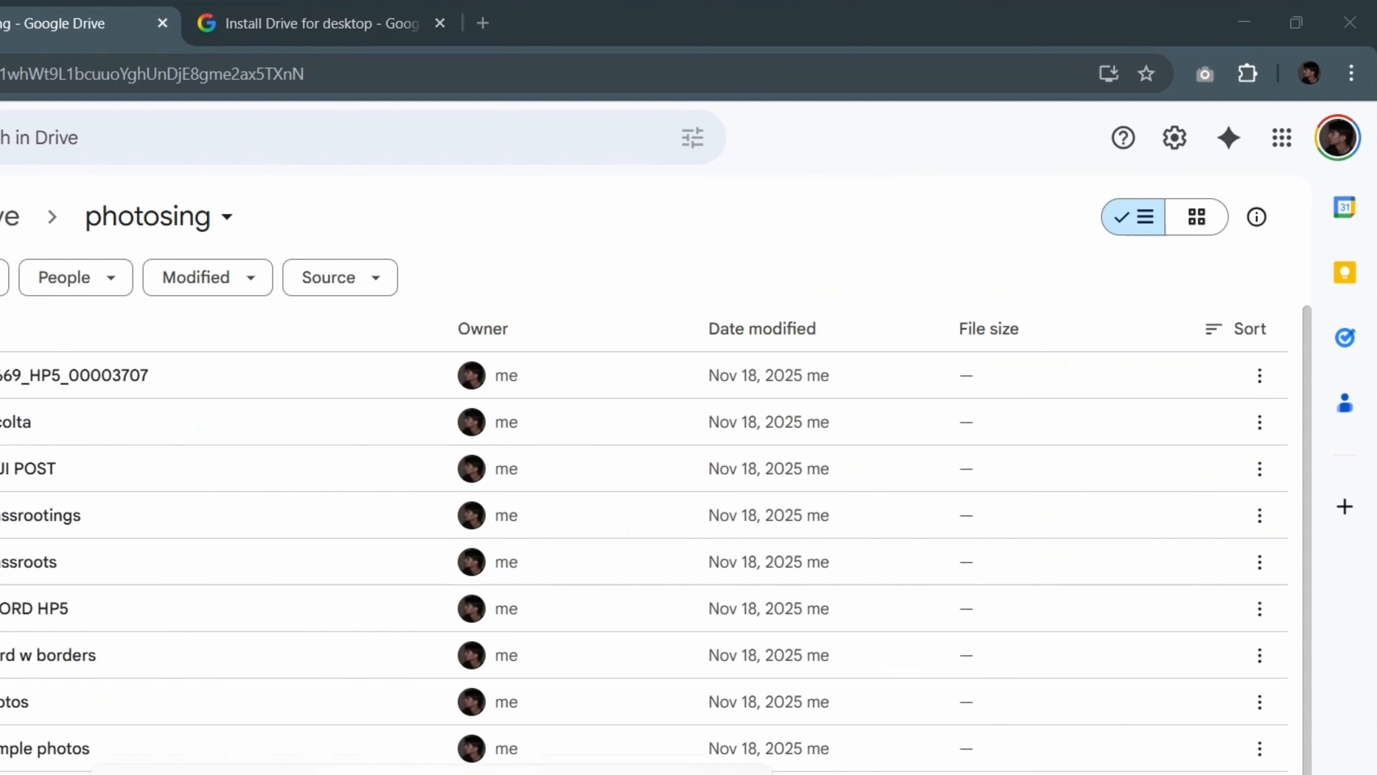
pyautogui.click(645, 771)
pyautogui.scroll(-1, 1312, 537)
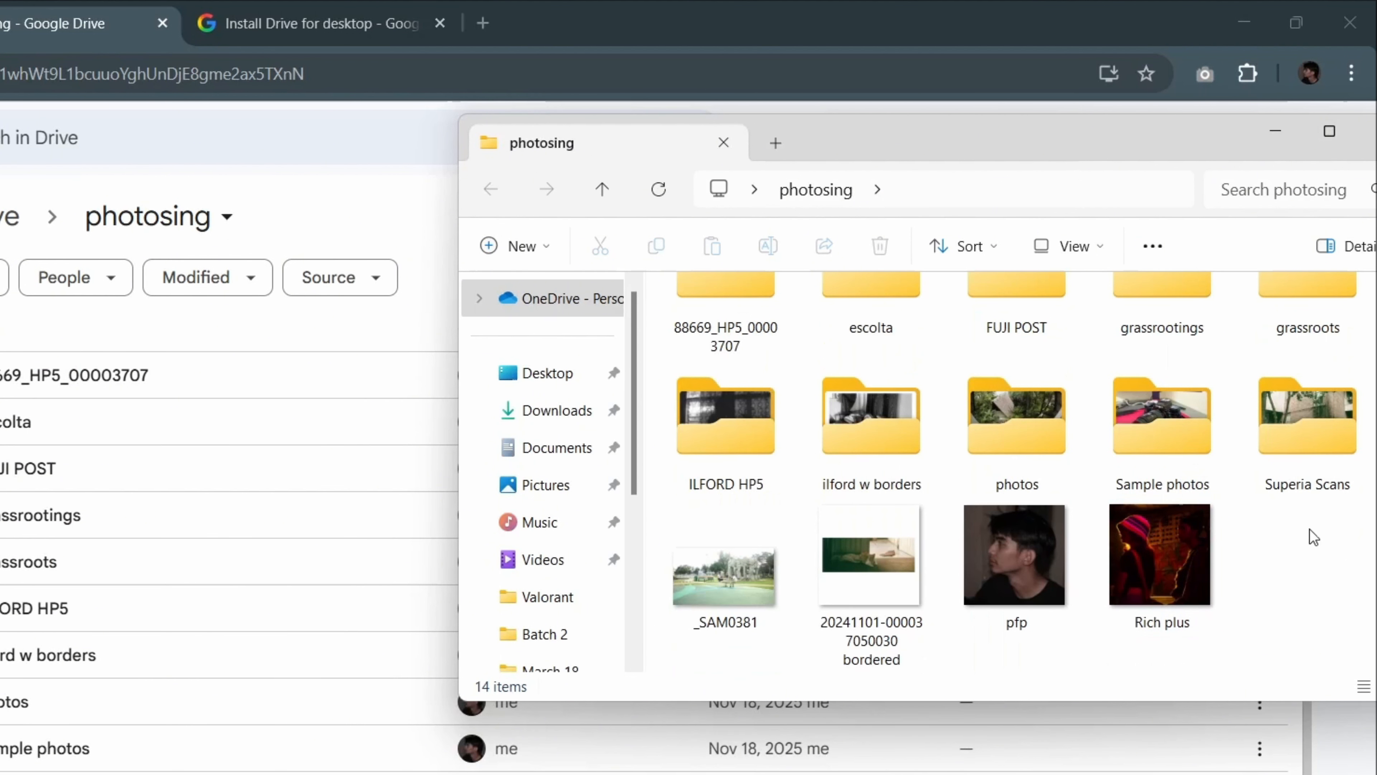
# Upload the four images from the local photosing folder to Drive's photosing folder, replacing the existing items.
pyautogui.moveTo(1289, 576); pyautogui.dragTo(154, 346)
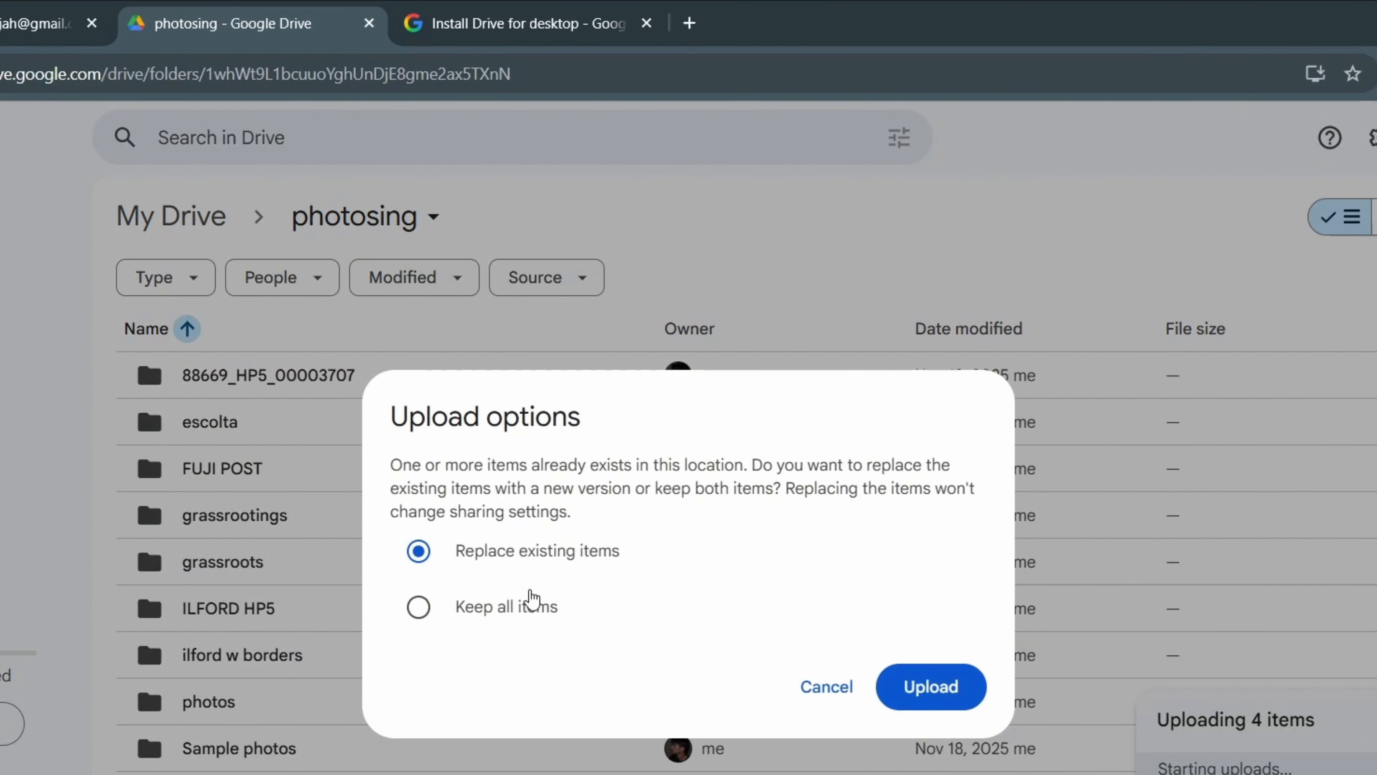
pyautogui.click(913, 678)
pyautogui.scroll(-1, 1171, 514)
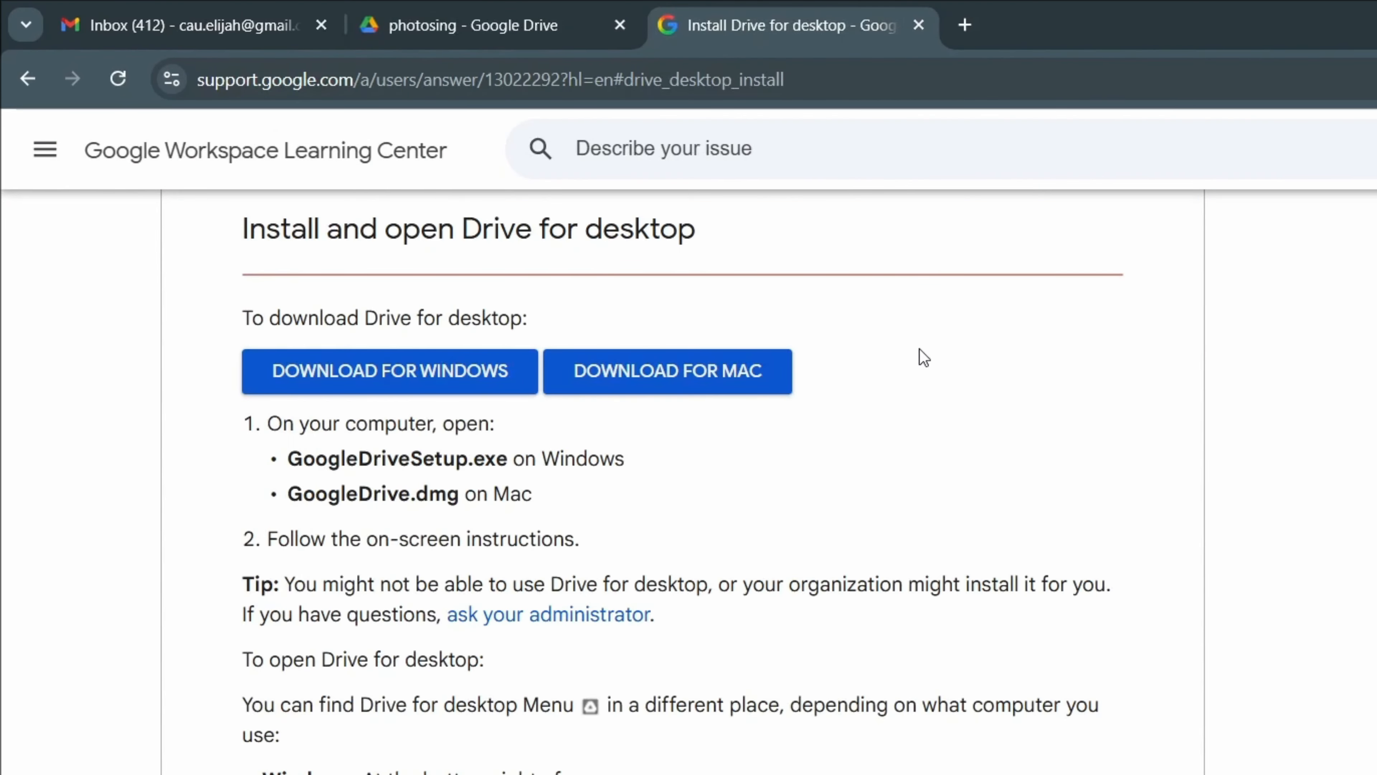
# Search the web for "drive for desktop" and open the Install Drive for desktop page of the Google Workspace Learning Center.
pyautogui.hotkey('ctrl', 't')
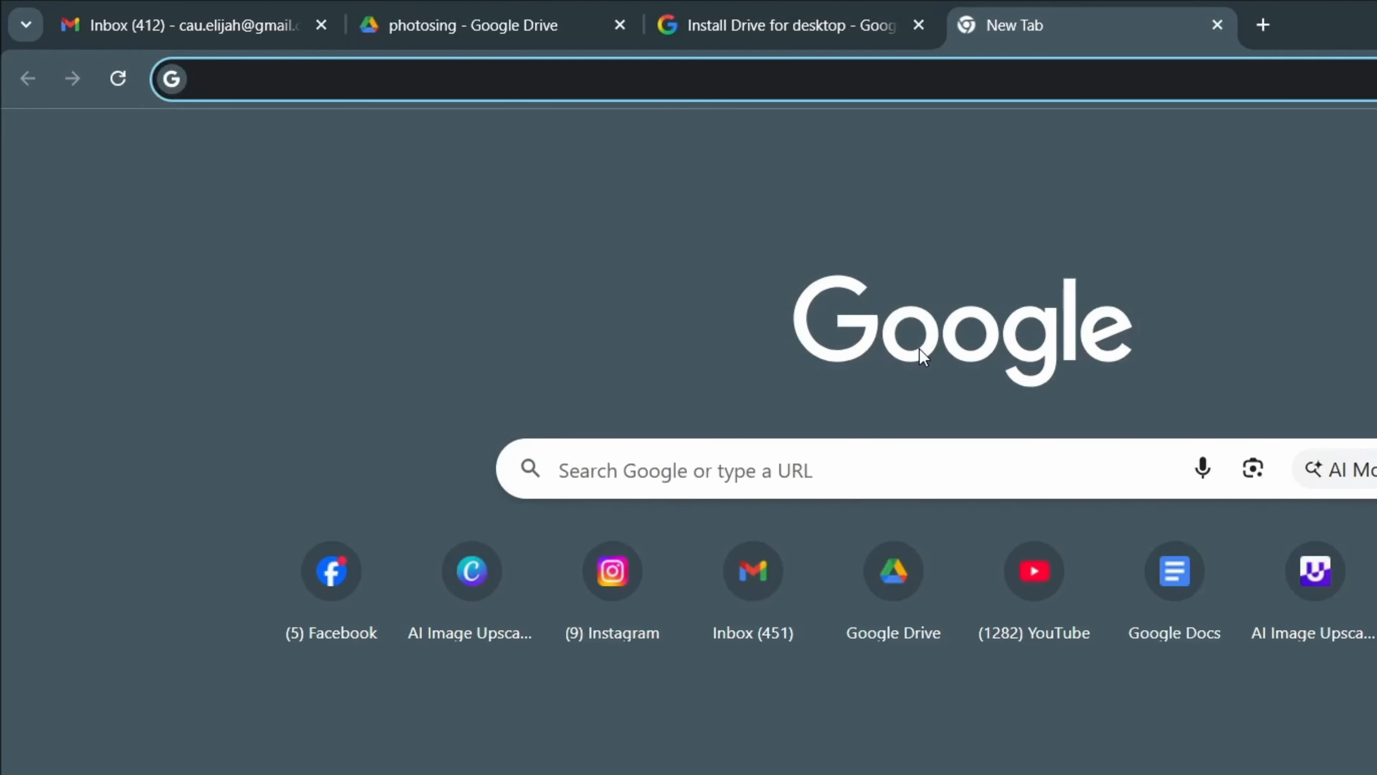
pyautogui.write('drive for desktop')
pyautogui.press('Return')
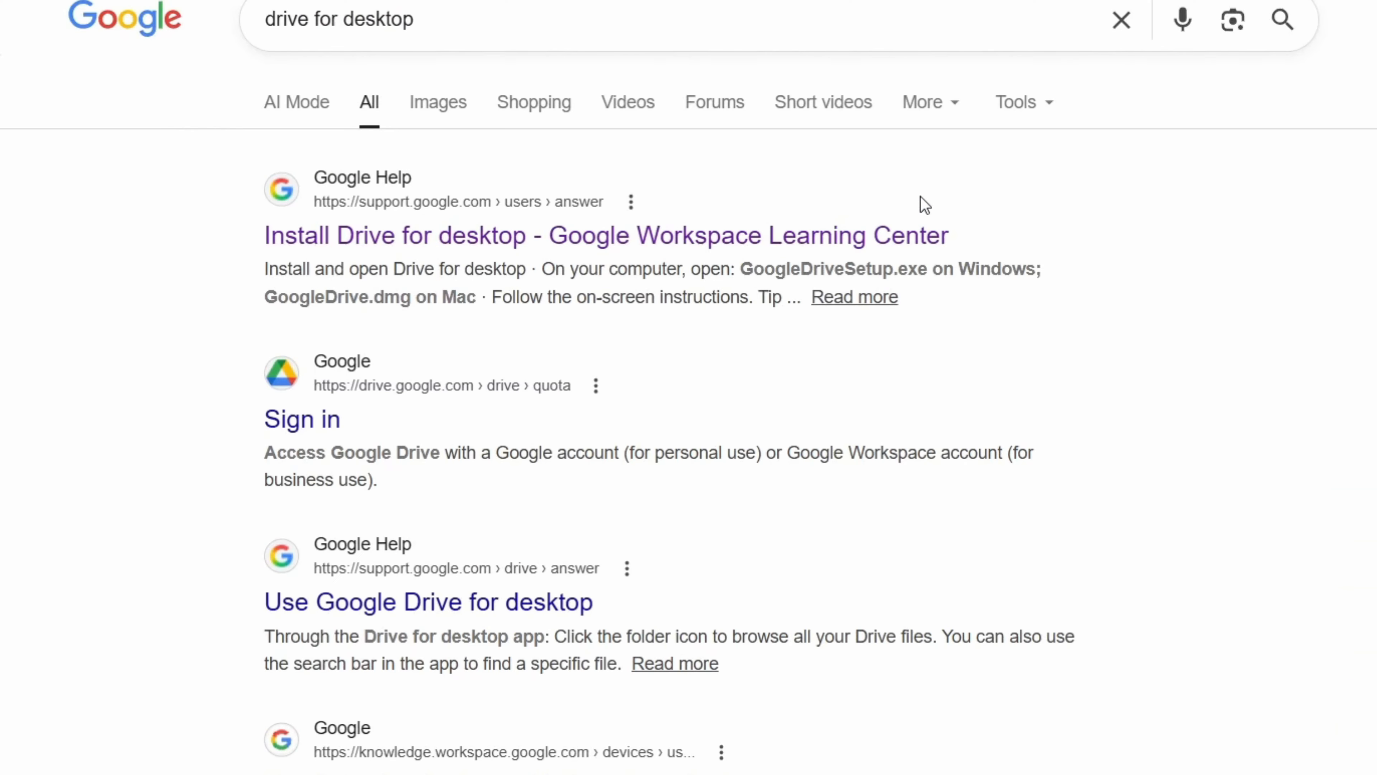
pyautogui.click(786, 245)
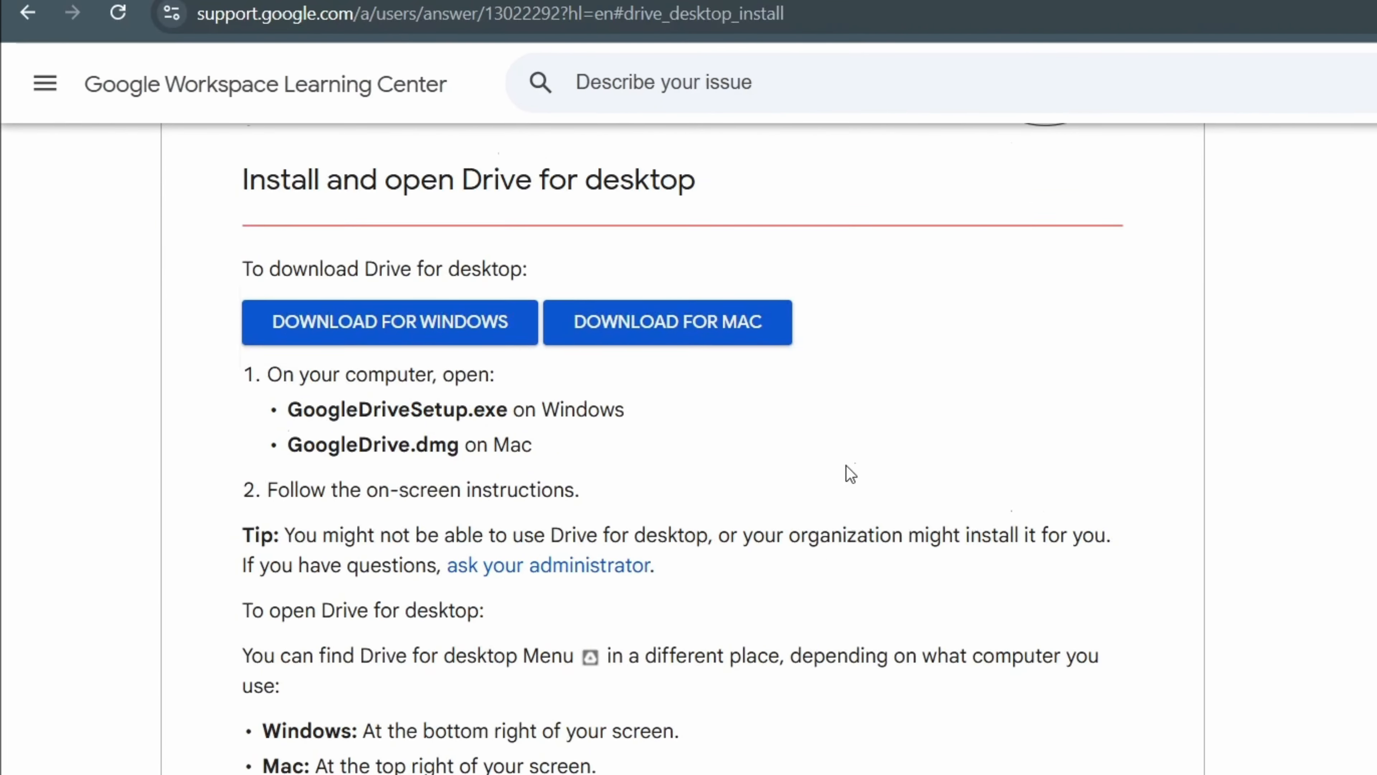
# Download the Windows installer of Drive for desktop from the install section of the help page.
pyautogui.scroll(8, 847, 471)
pyautogui.scroll(-5, 866, 529)
pyautogui.scroll(-3, 646, 491)
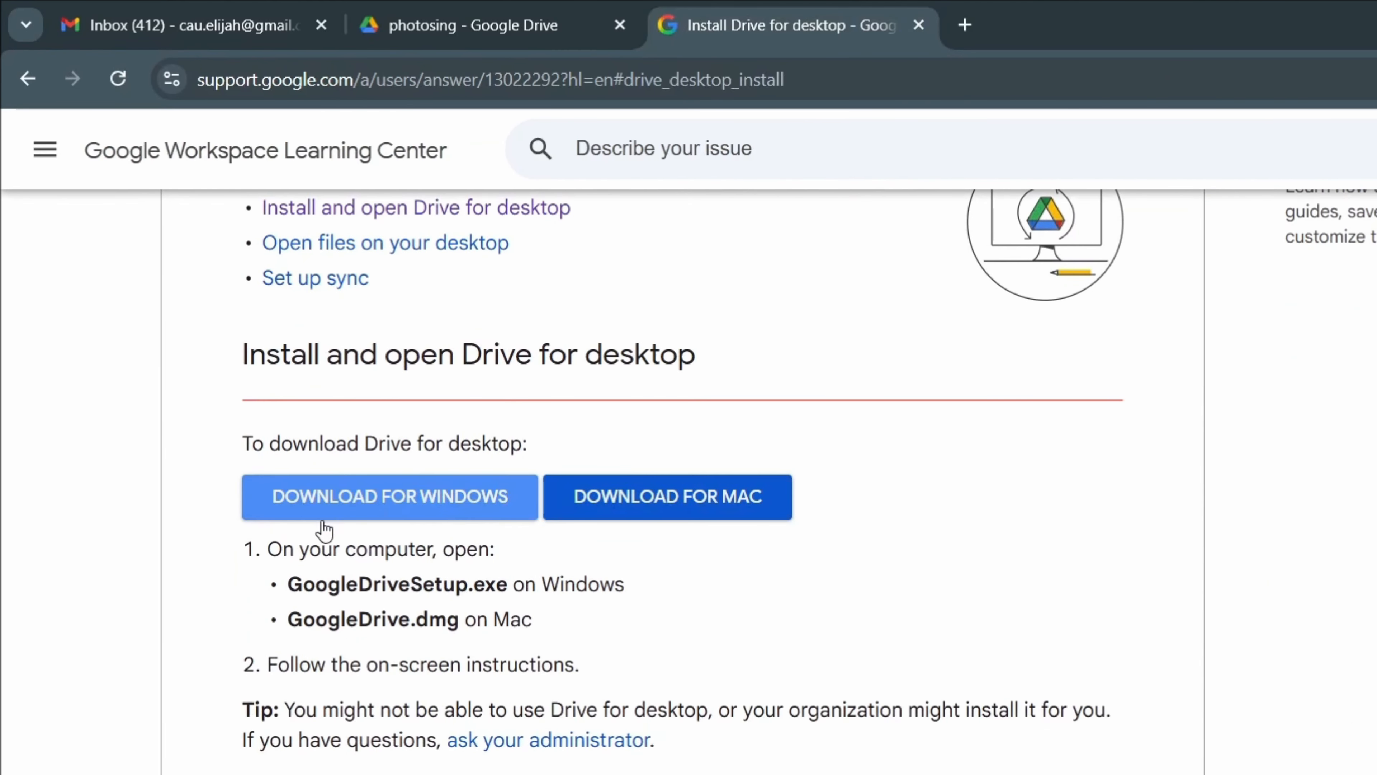
pyautogui.click(400, 507)
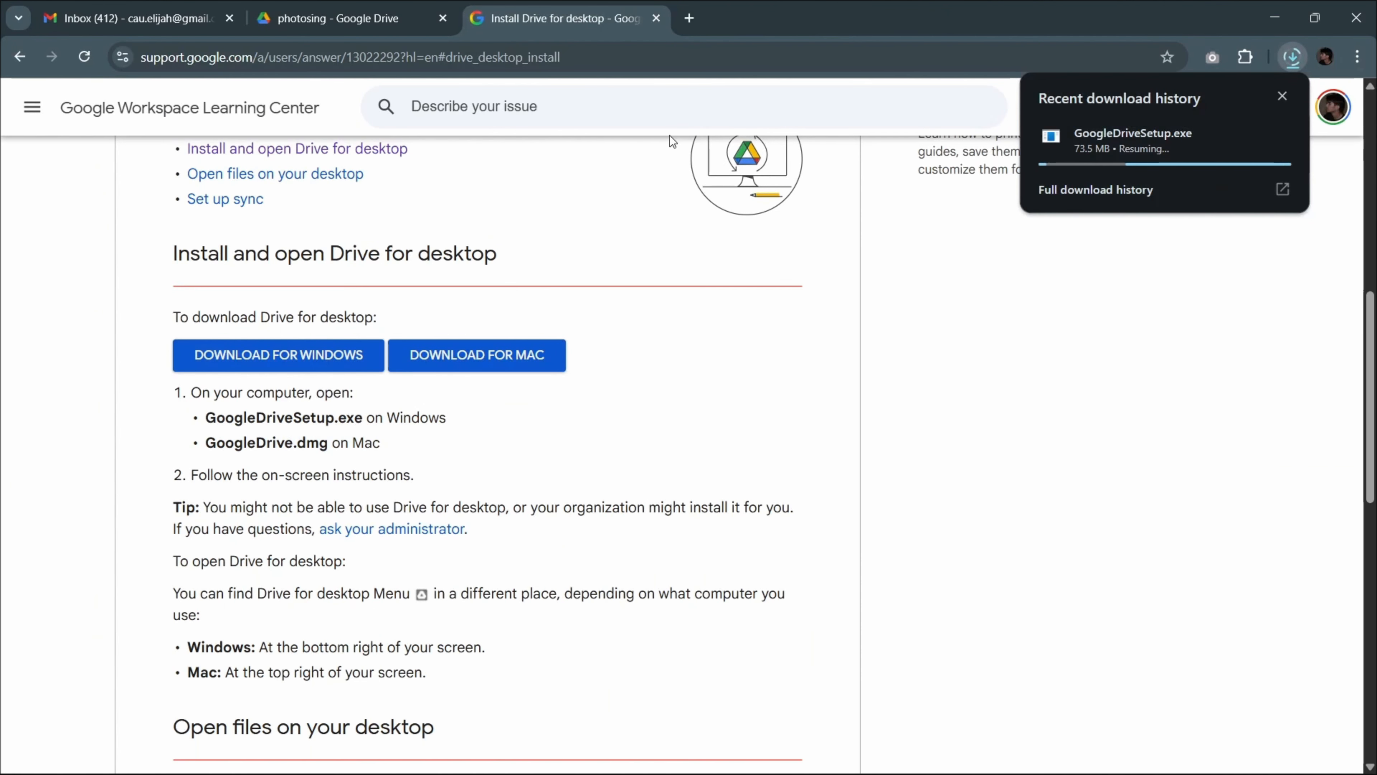
# Return to Google Drive on the web and open the Computers section.
pyautogui.click(385, 35)
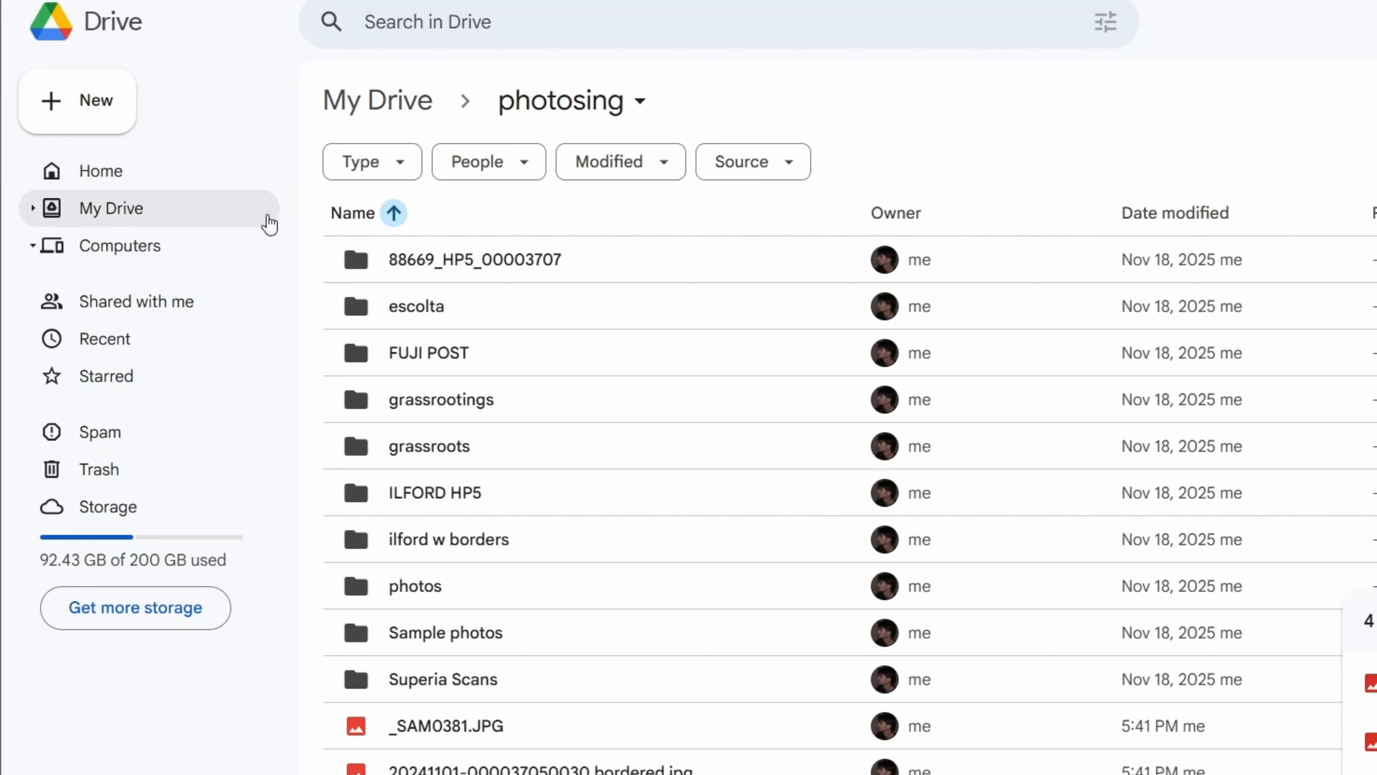
pyautogui.click(99, 257)
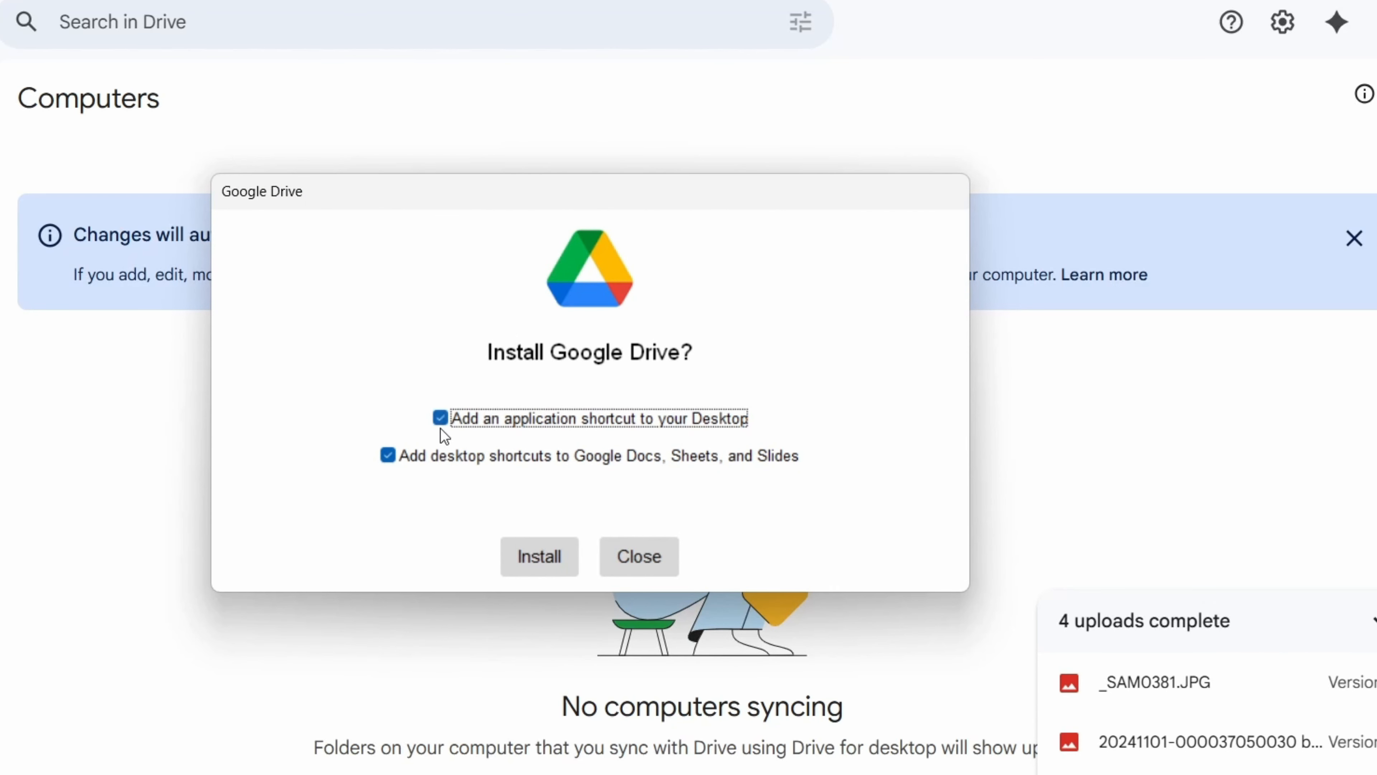
# Install Google Drive with both desktop shortcut options enabled, launch it and get started with its setup.
pyautogui.click(541, 556)
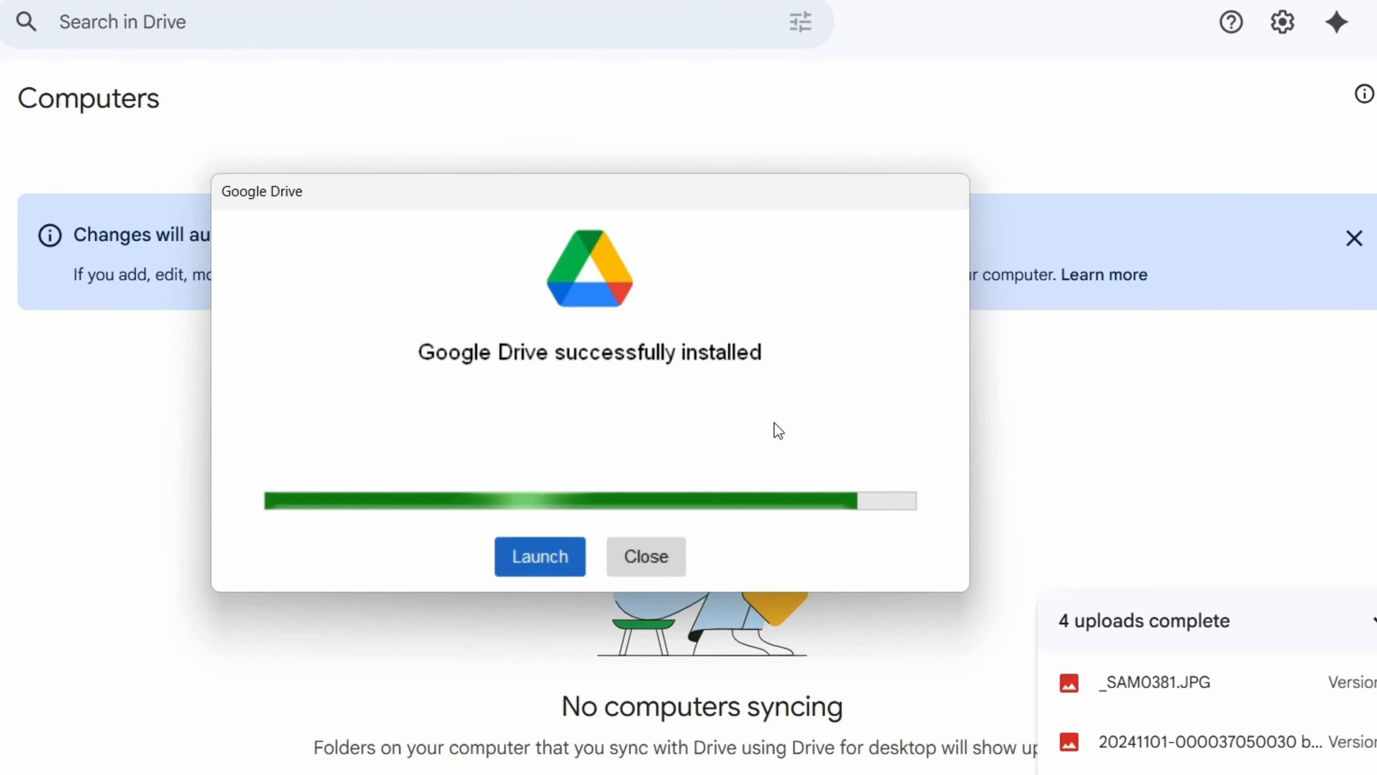
pyautogui.click(550, 561)
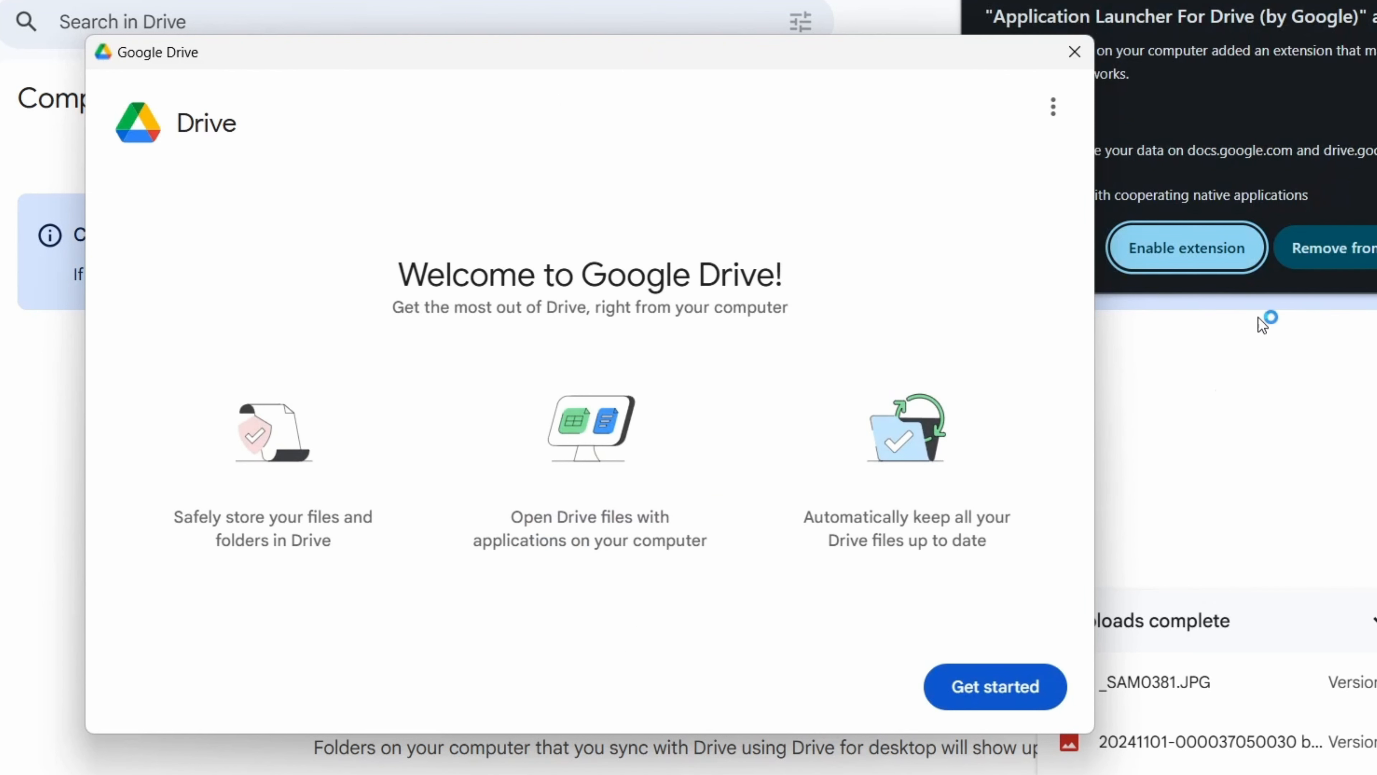
pyautogui.click(997, 687)
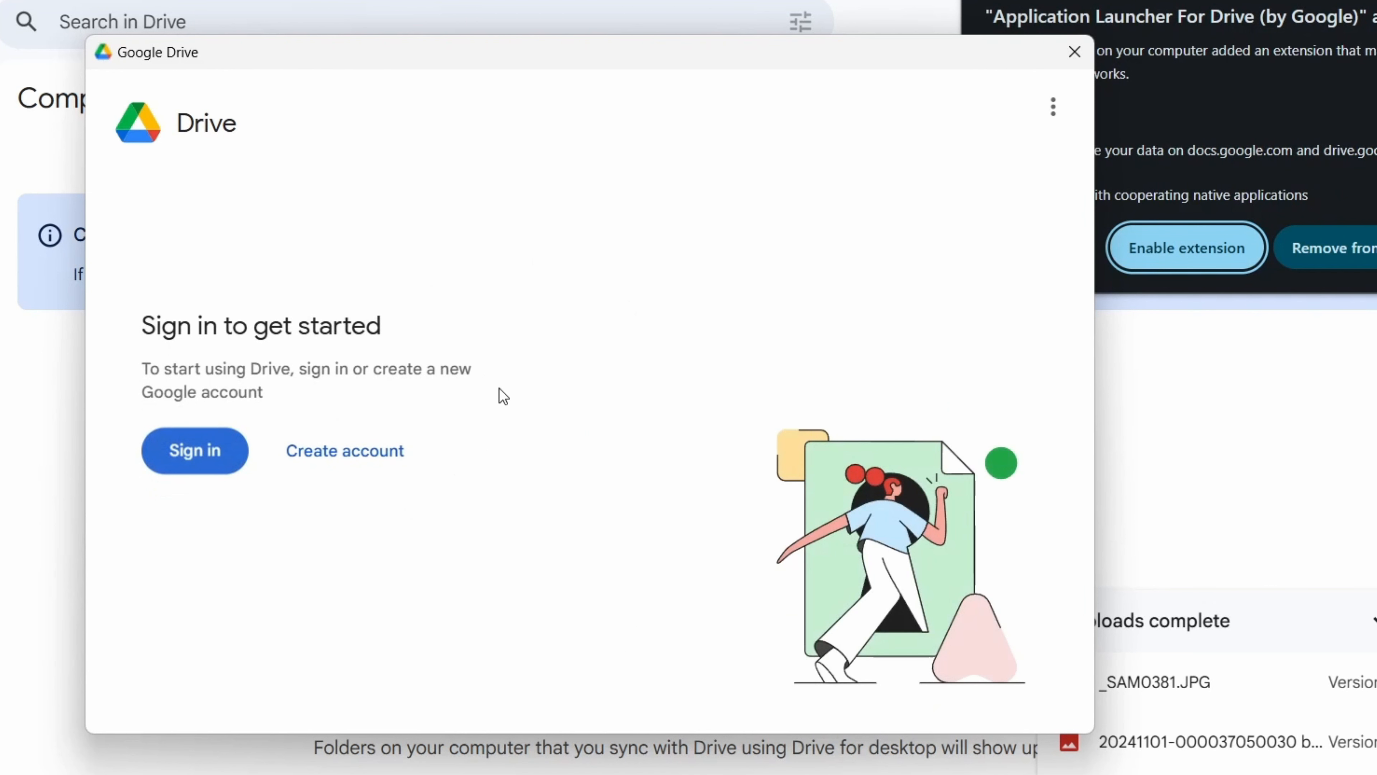
# Sign in to Google Drive for desktop with the first listed Google account and enable the Application Launcher For Drive extension.
pyautogui.click(235, 437)
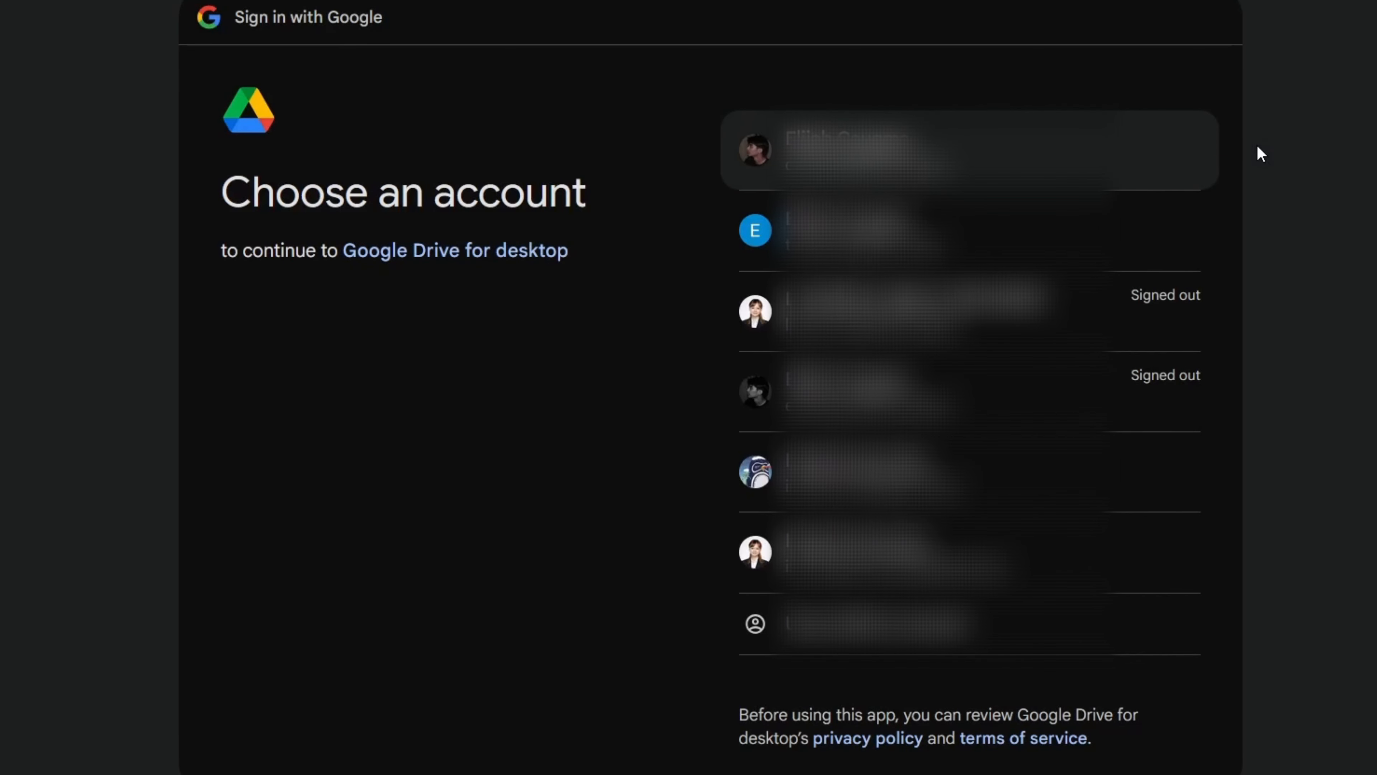
pyautogui.click(1213, 187)
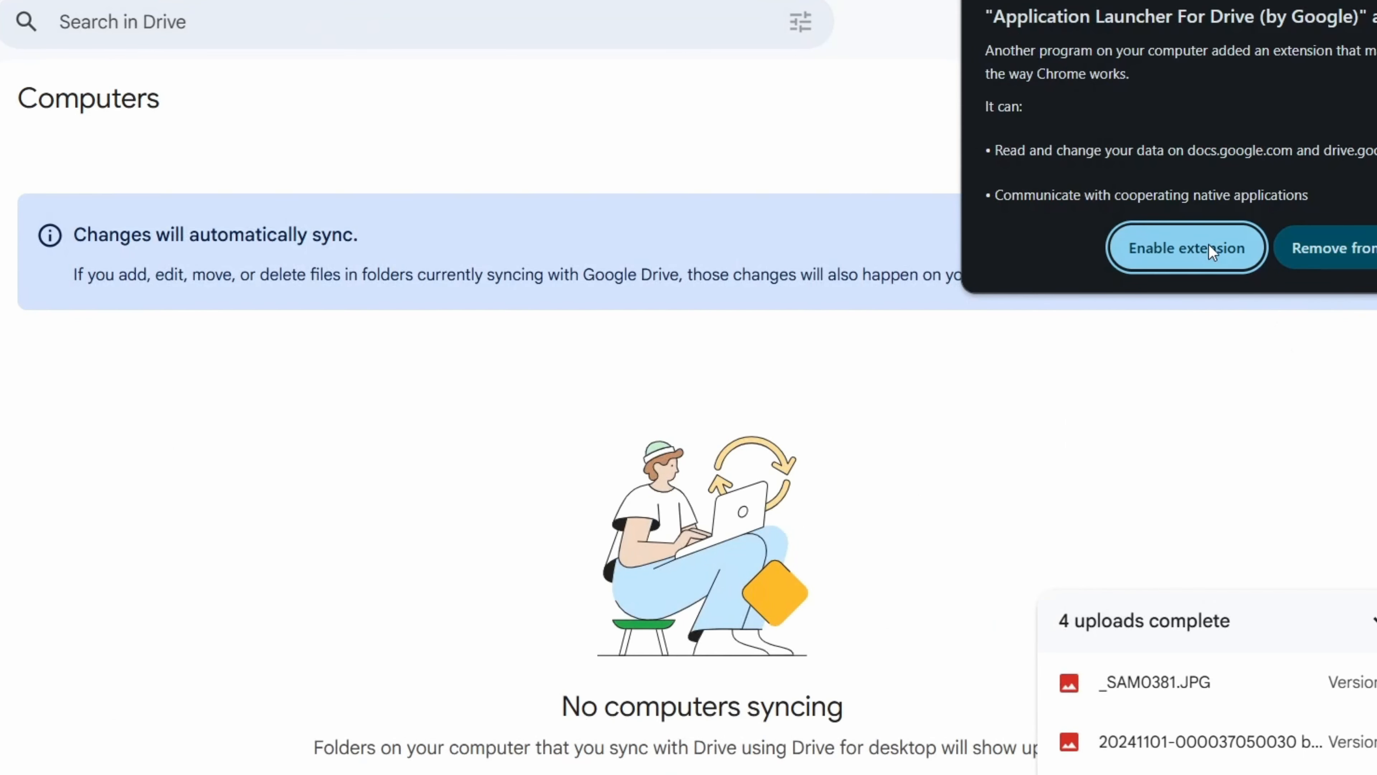
pyautogui.click(1211, 249)
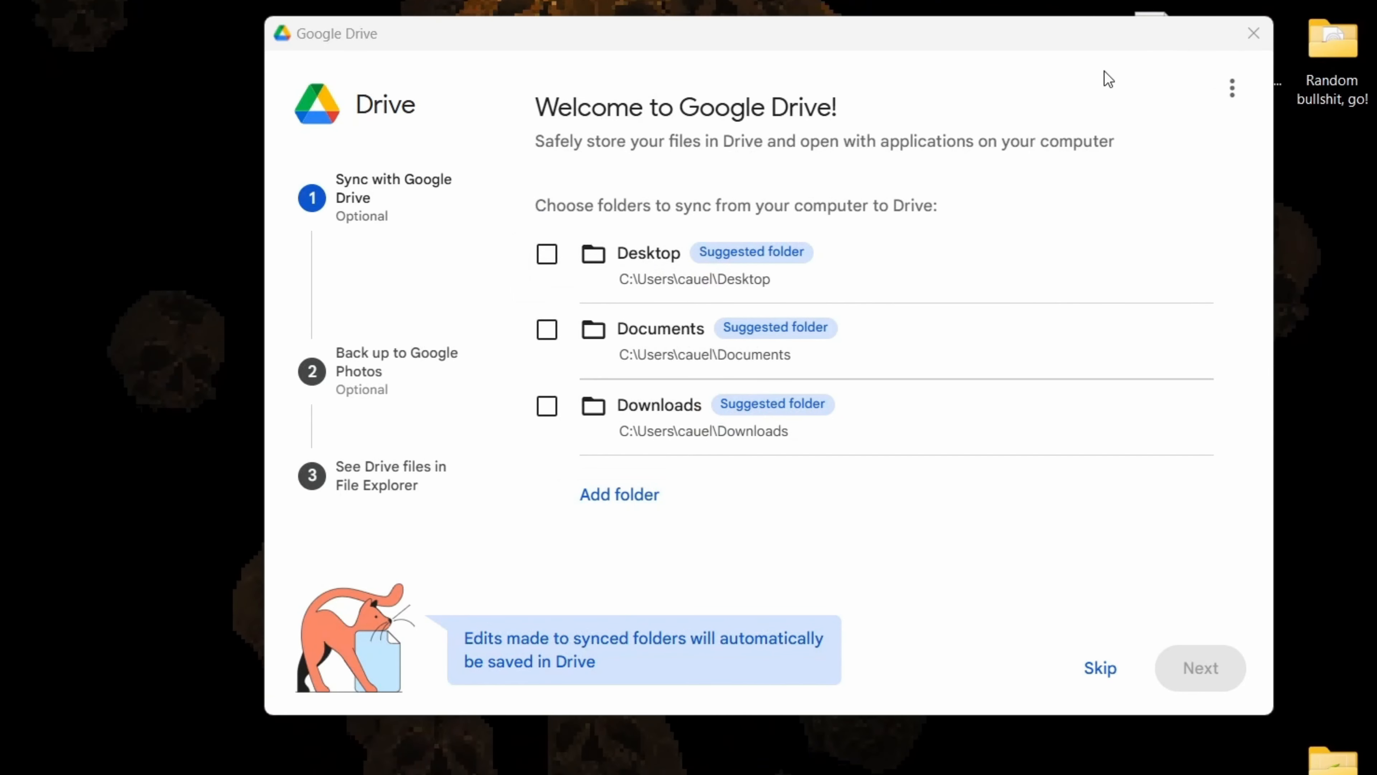
# Move the Google Drive setup window aside and create a desktop folder named Drive Backups.
pyautogui.moveTo(1120, 36); pyautogui.dragTo(723, 74)
pyautogui.rightClick(1004, 223)
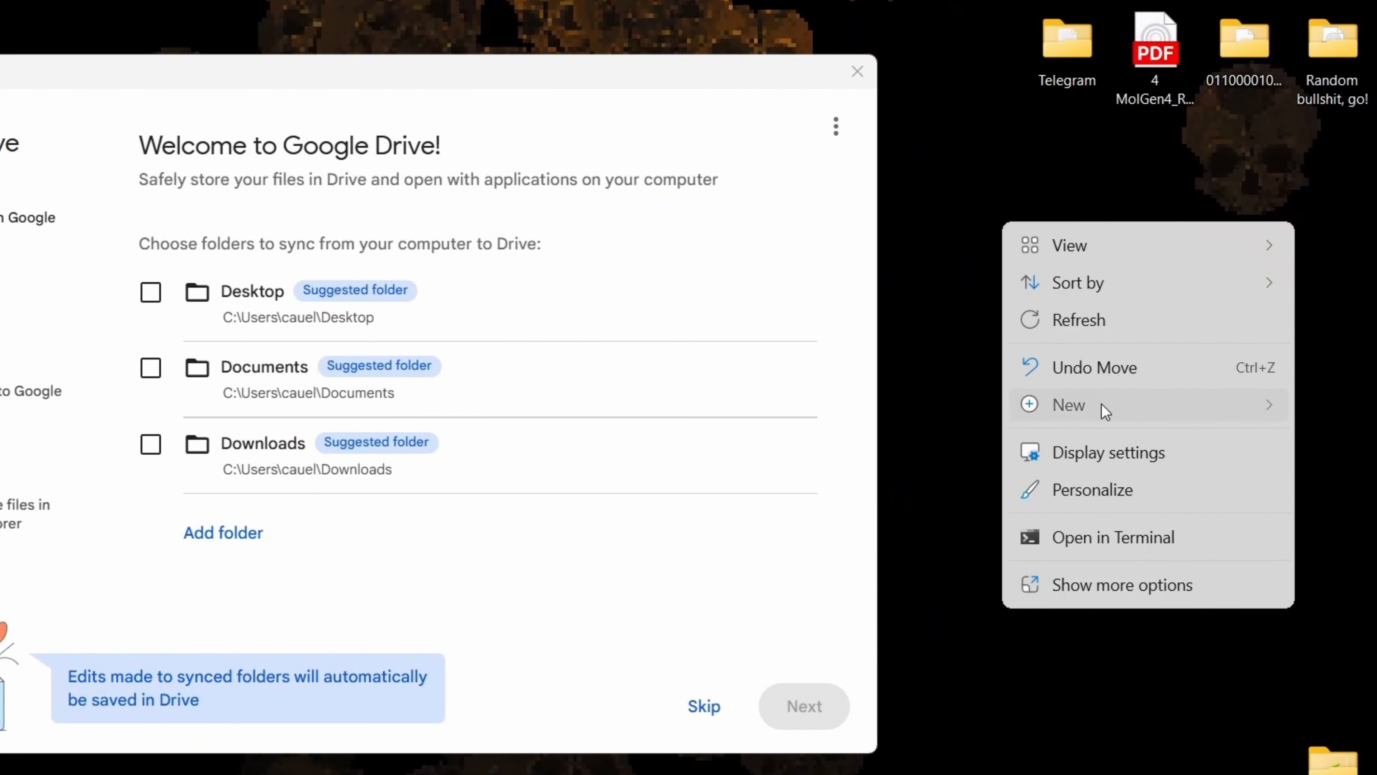
pyautogui.moveTo(1103, 408)
pyautogui.click(944, 415)
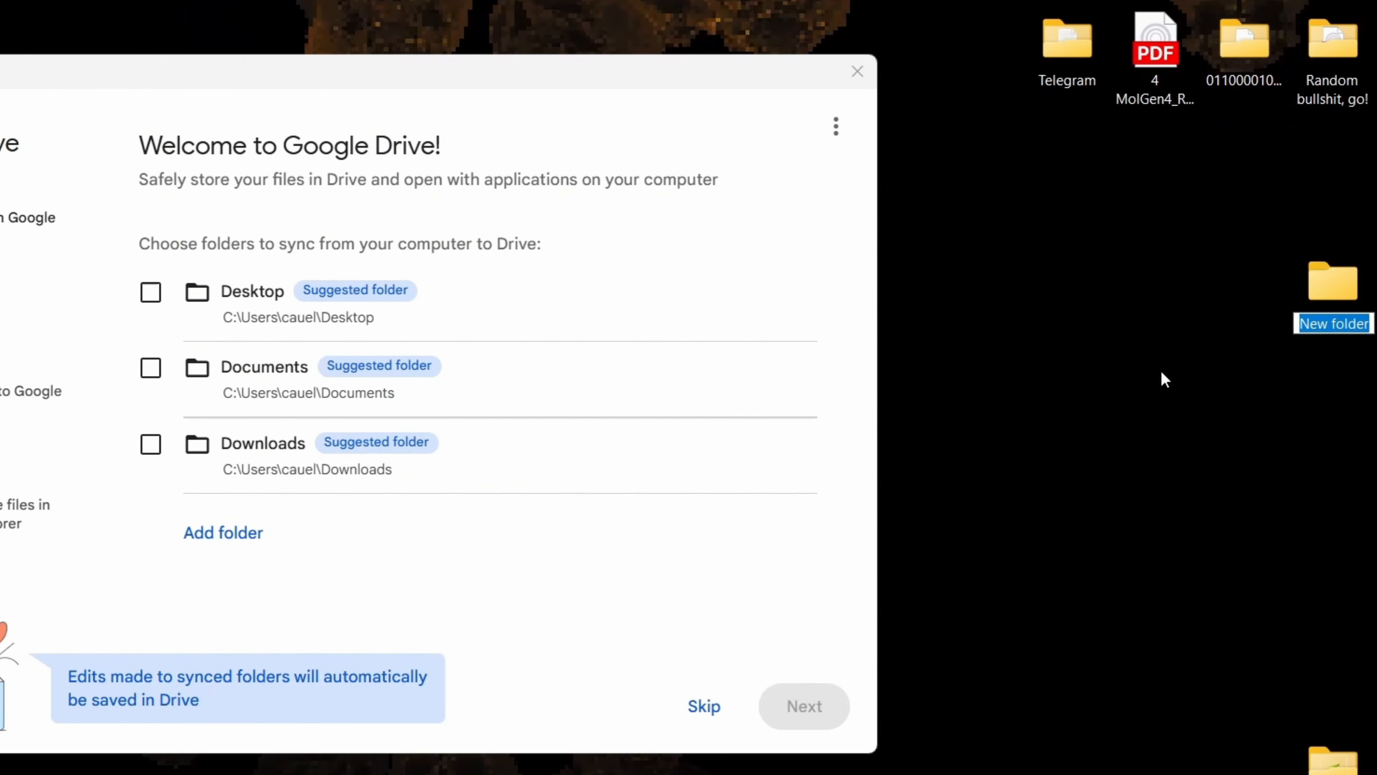
pyautogui.write('Drive Backups')
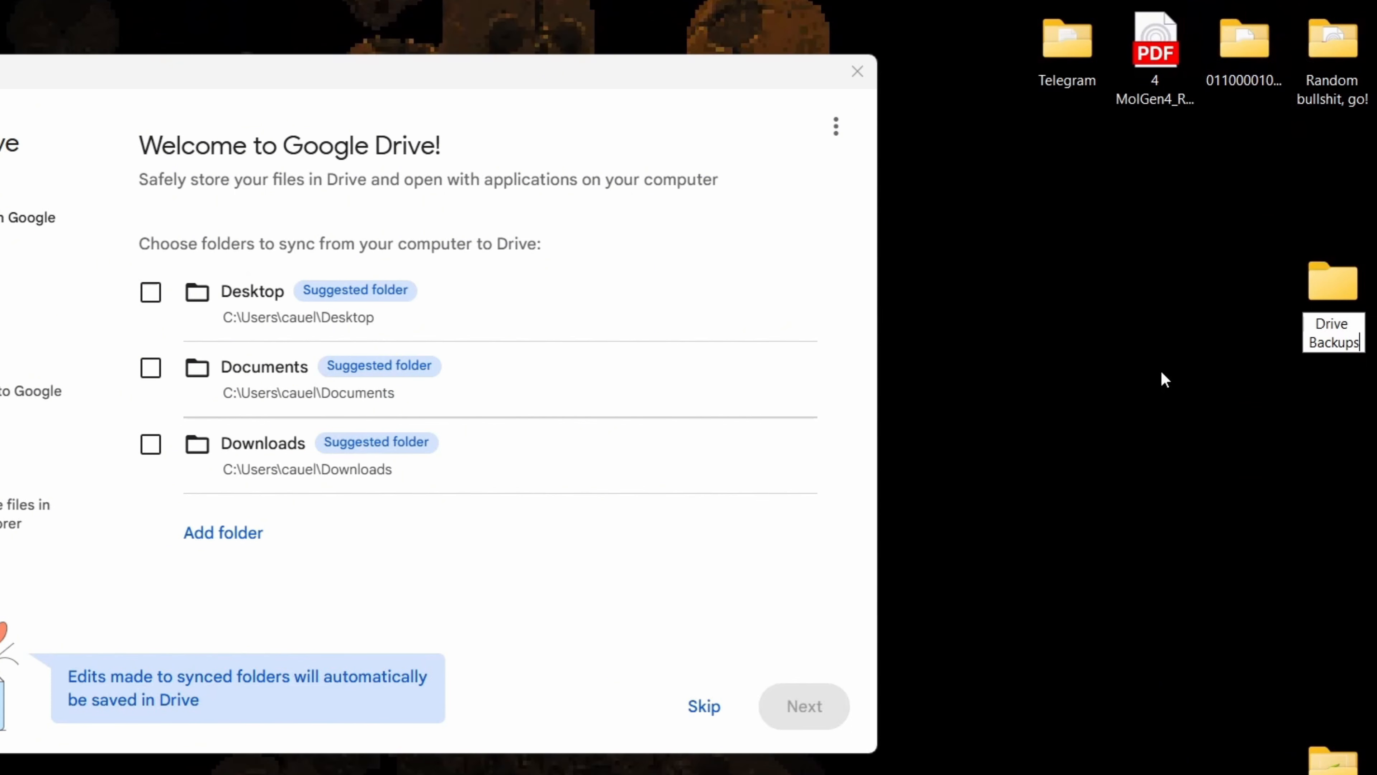
pyautogui.press('Return')
# Add the desktop's Drive Backups folder as a folder to sync with Drive and continue the setup.
pyautogui.click(217, 537)
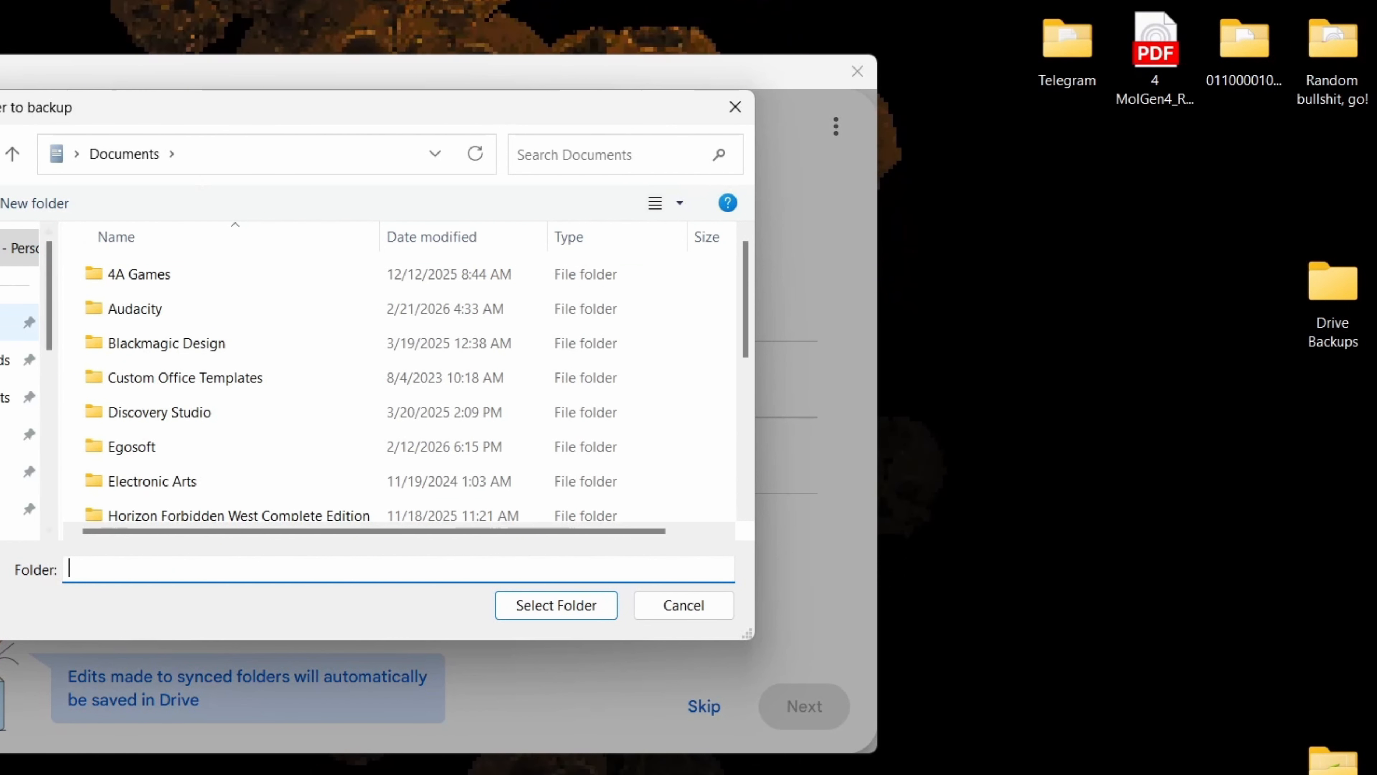
pyautogui.click(19, 322)
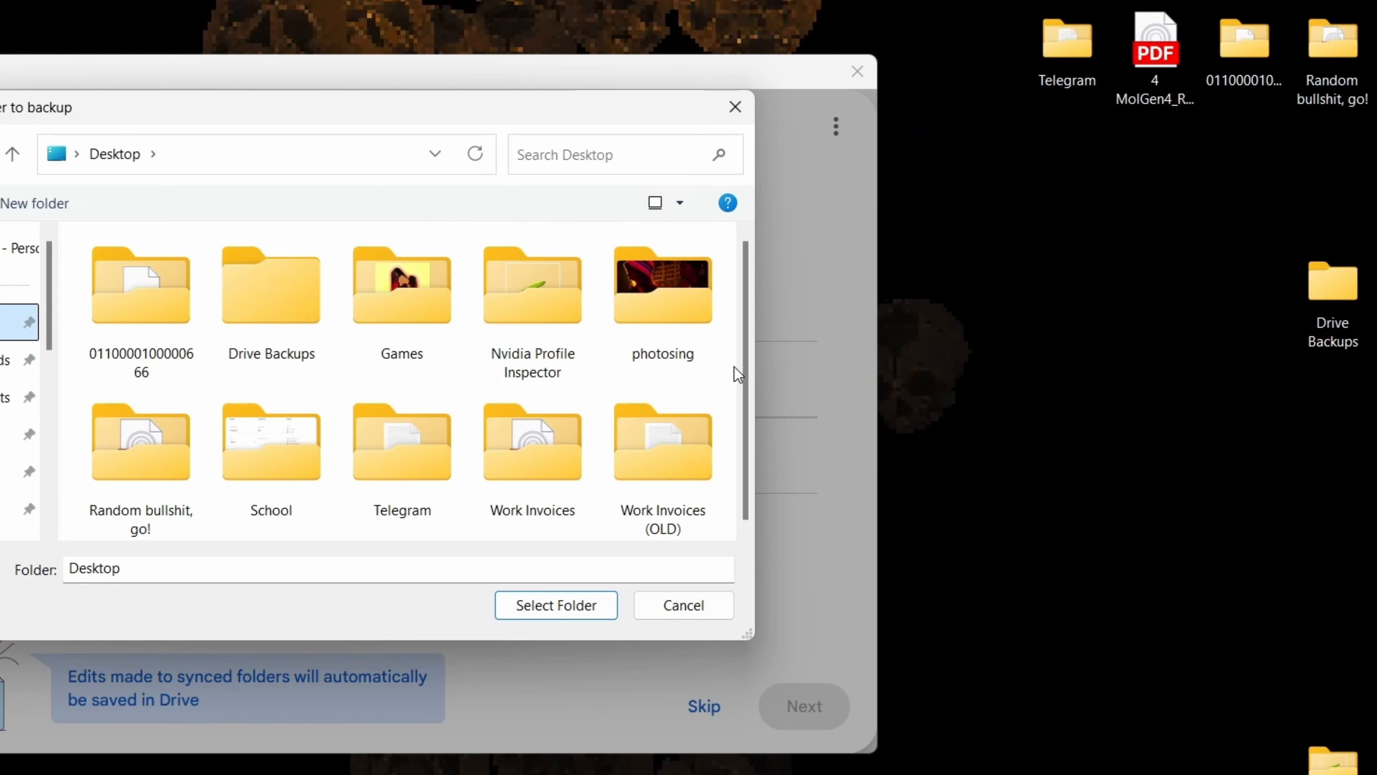
pyautogui.click(271, 285)
pyautogui.click(555, 604)
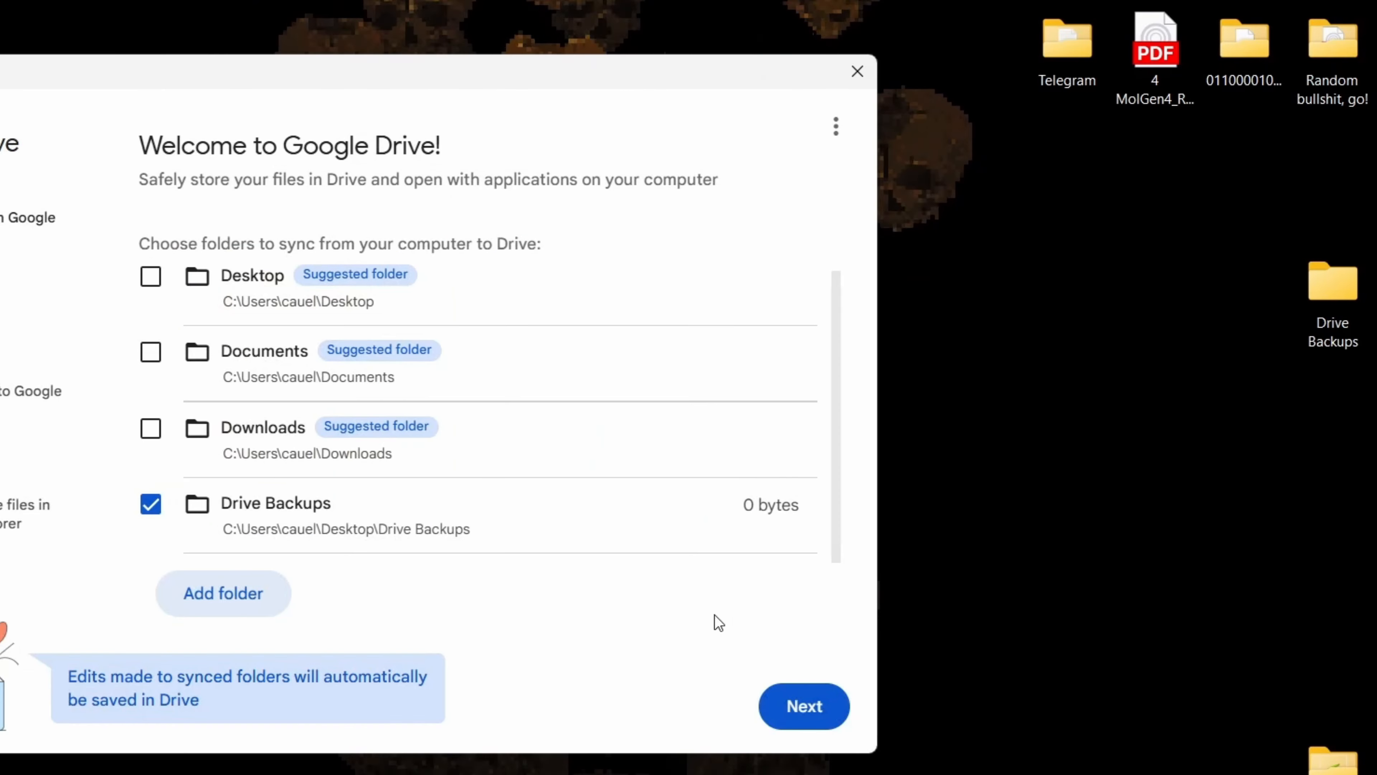
pyautogui.click(837, 723)
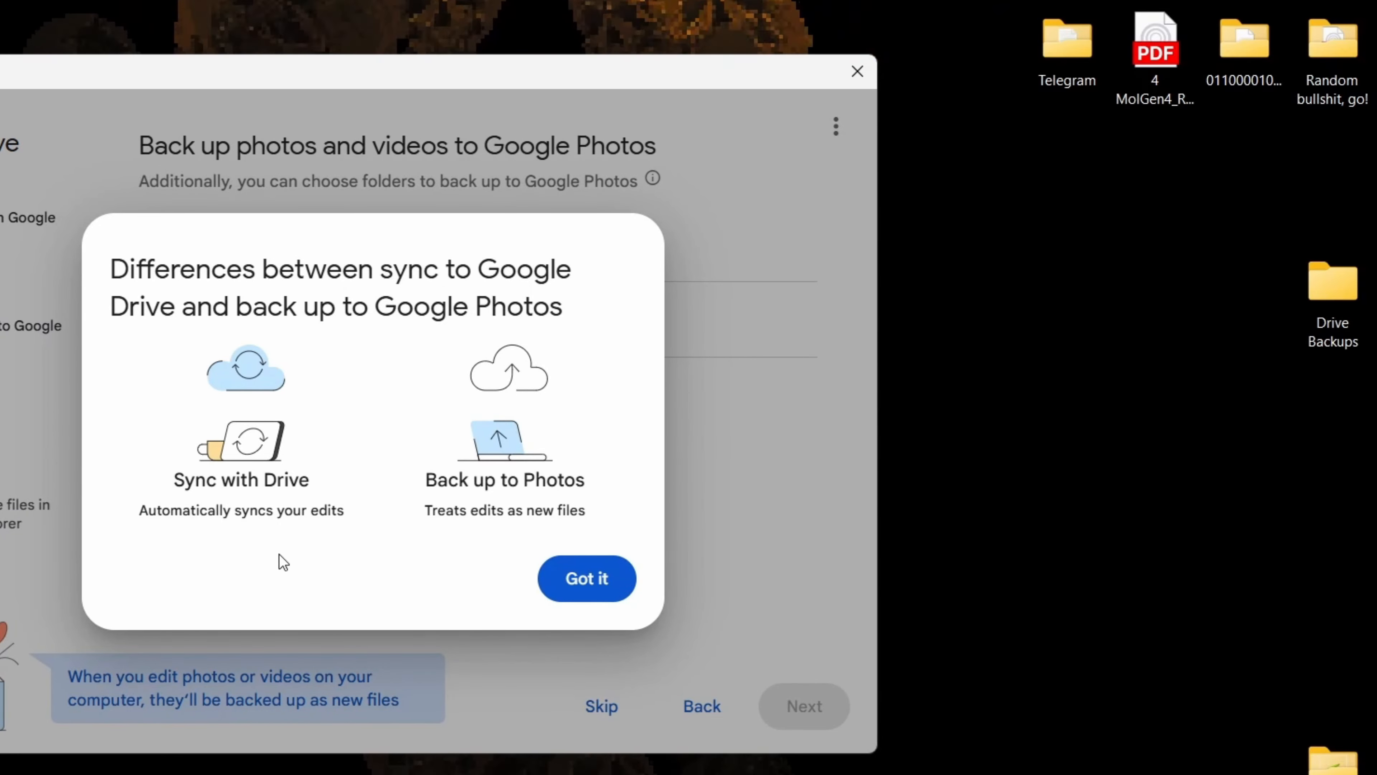
# Skip the Google Photos backup, complete the remaining setup pages and open Drive.
pyautogui.click(585, 578)
pyautogui.click(591, 705)
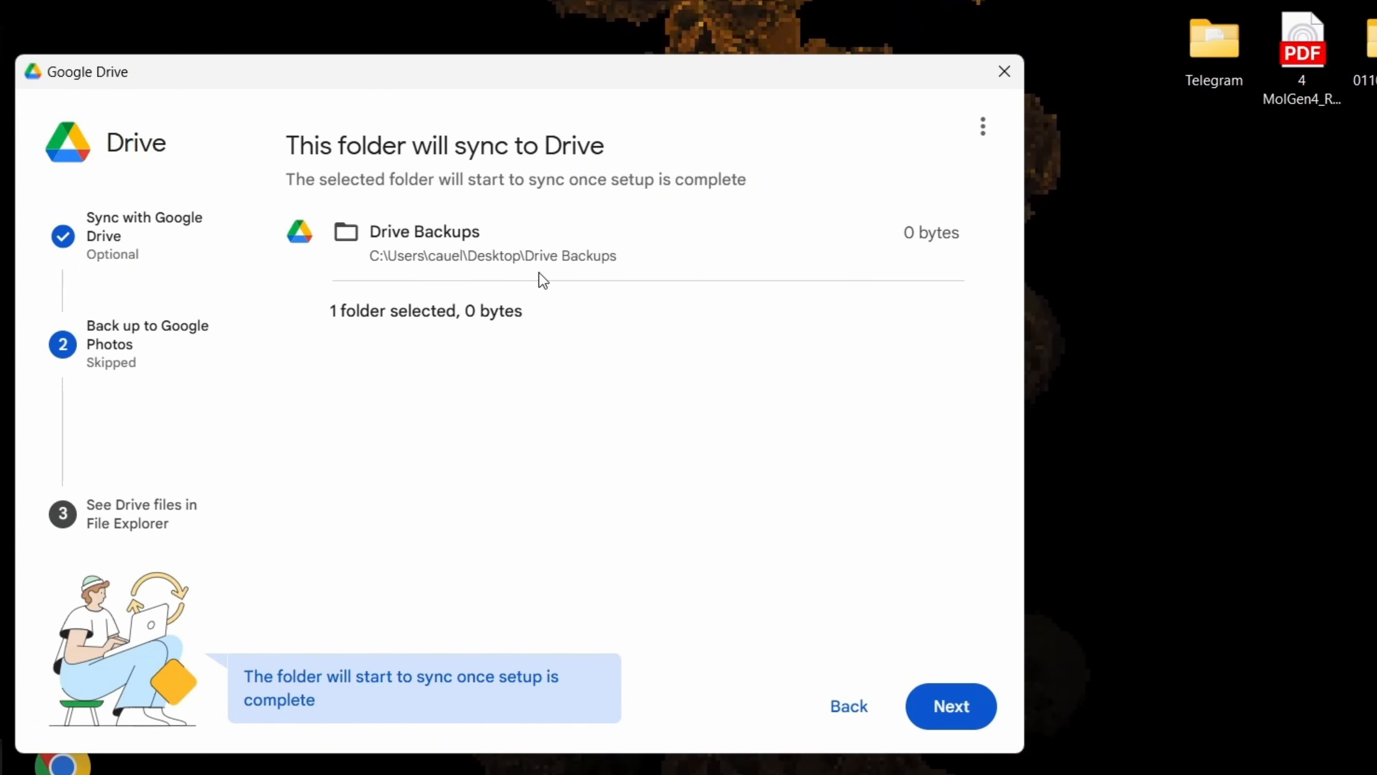
pyautogui.moveTo(674, 81); pyautogui.dragTo(699, 42)
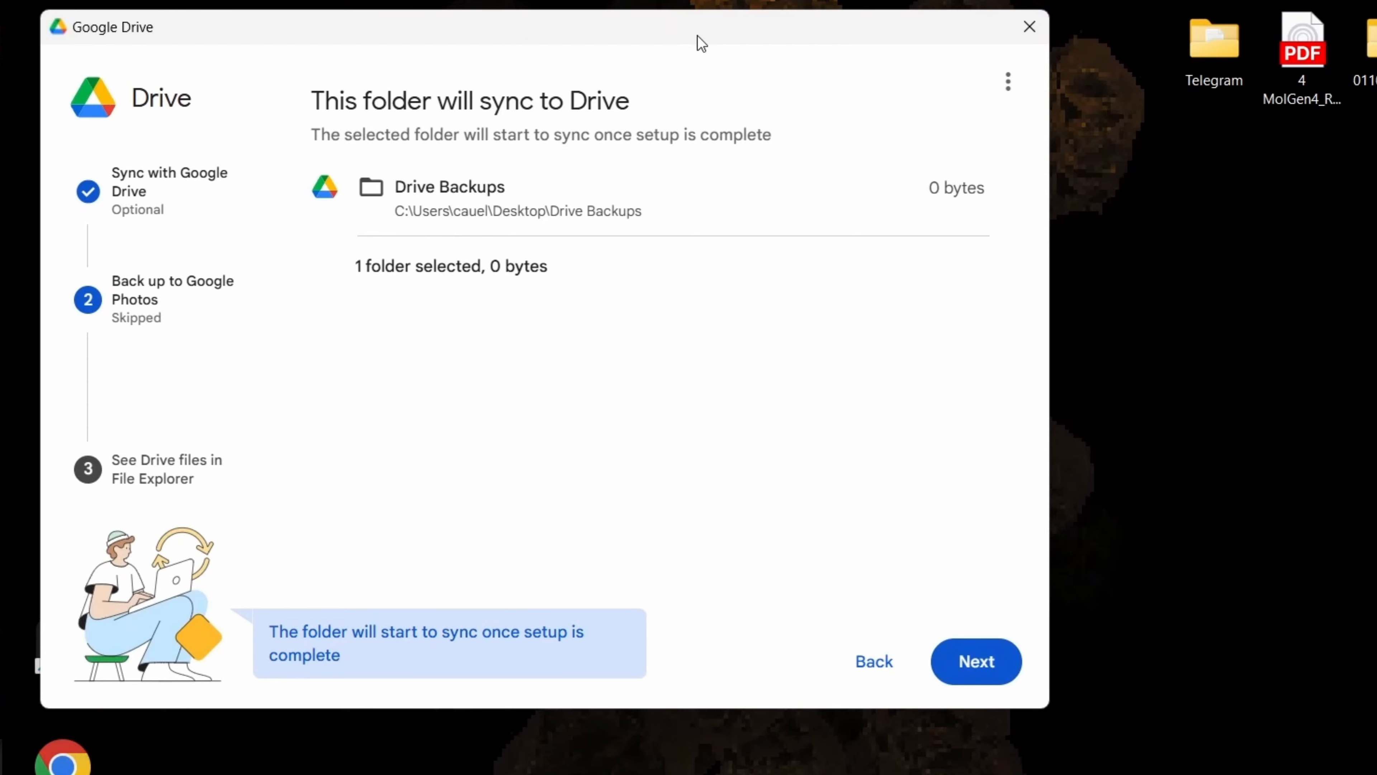
pyautogui.click(980, 678)
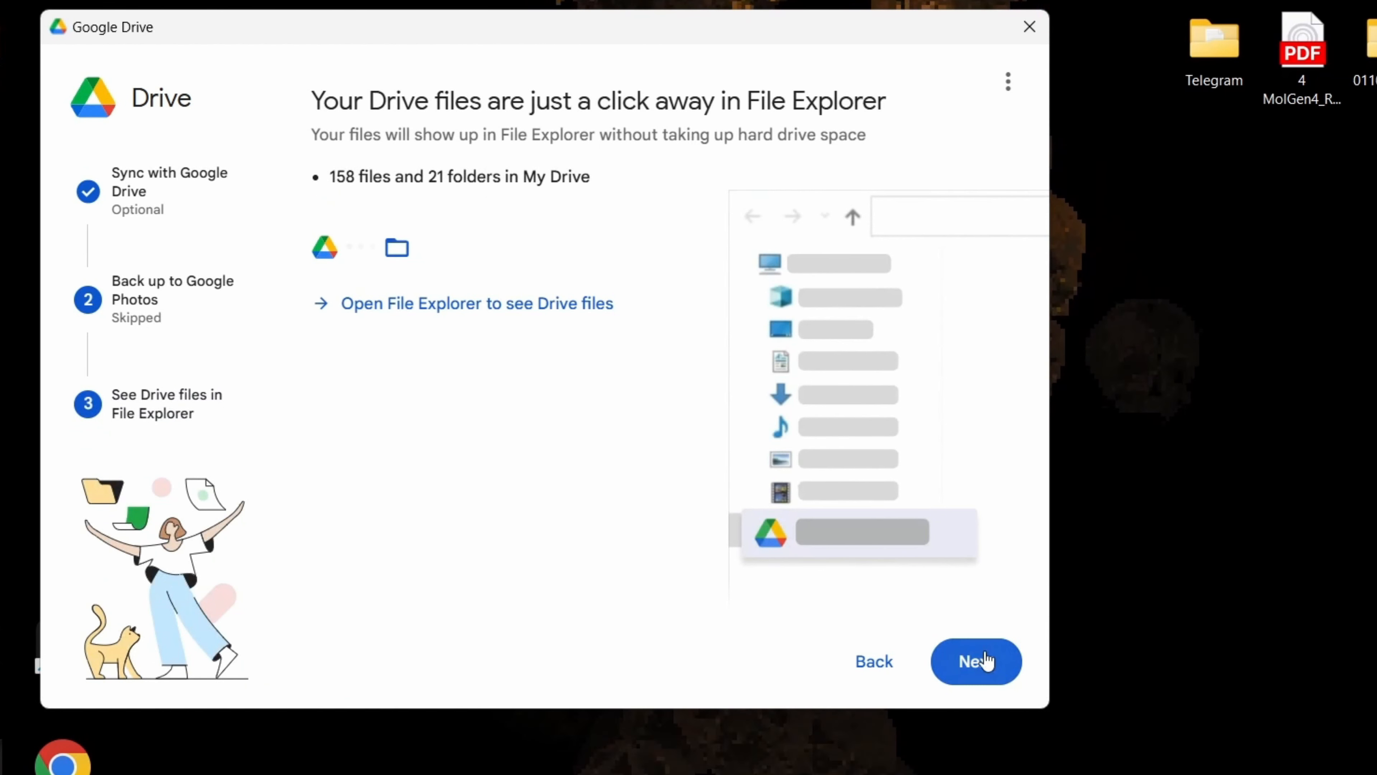
pyautogui.click(978, 661)
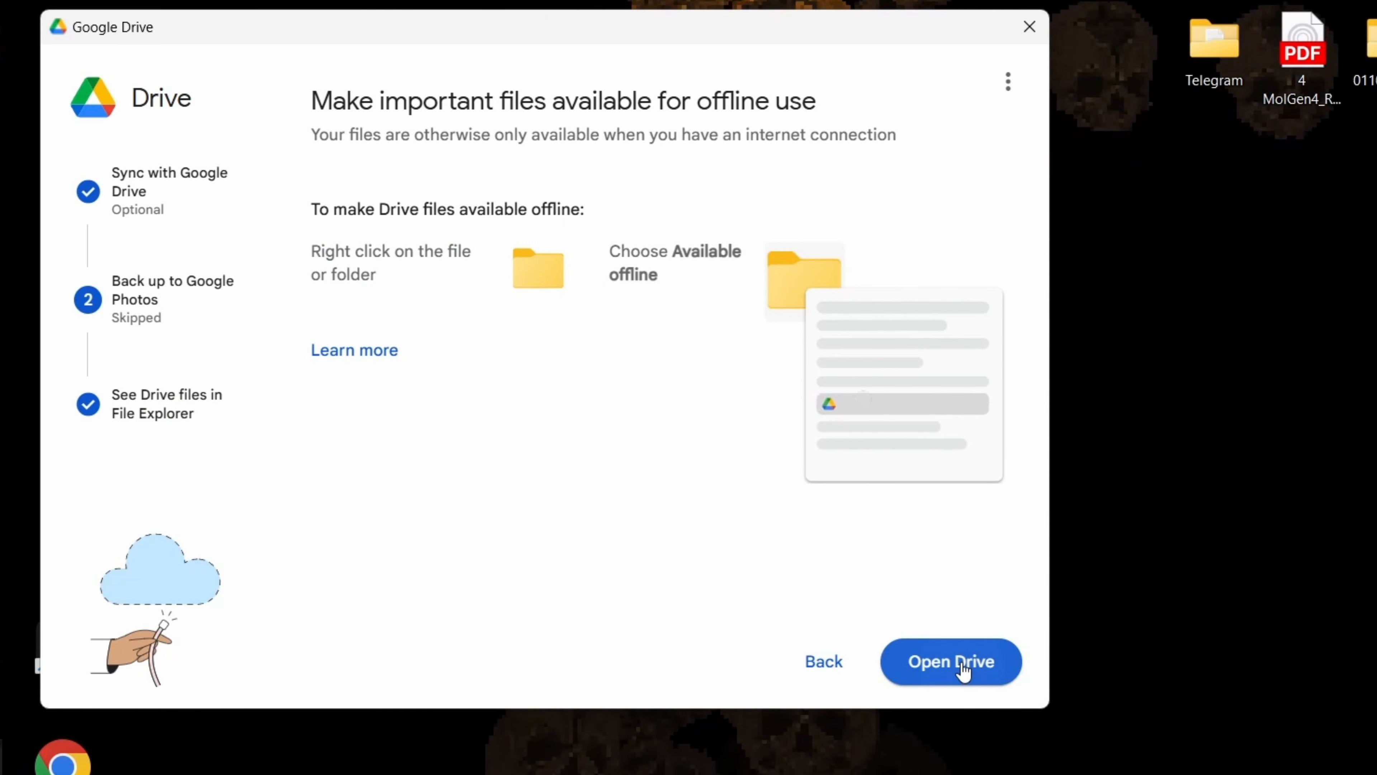
pyautogui.click(963, 671)
pyautogui.click(909, 205)
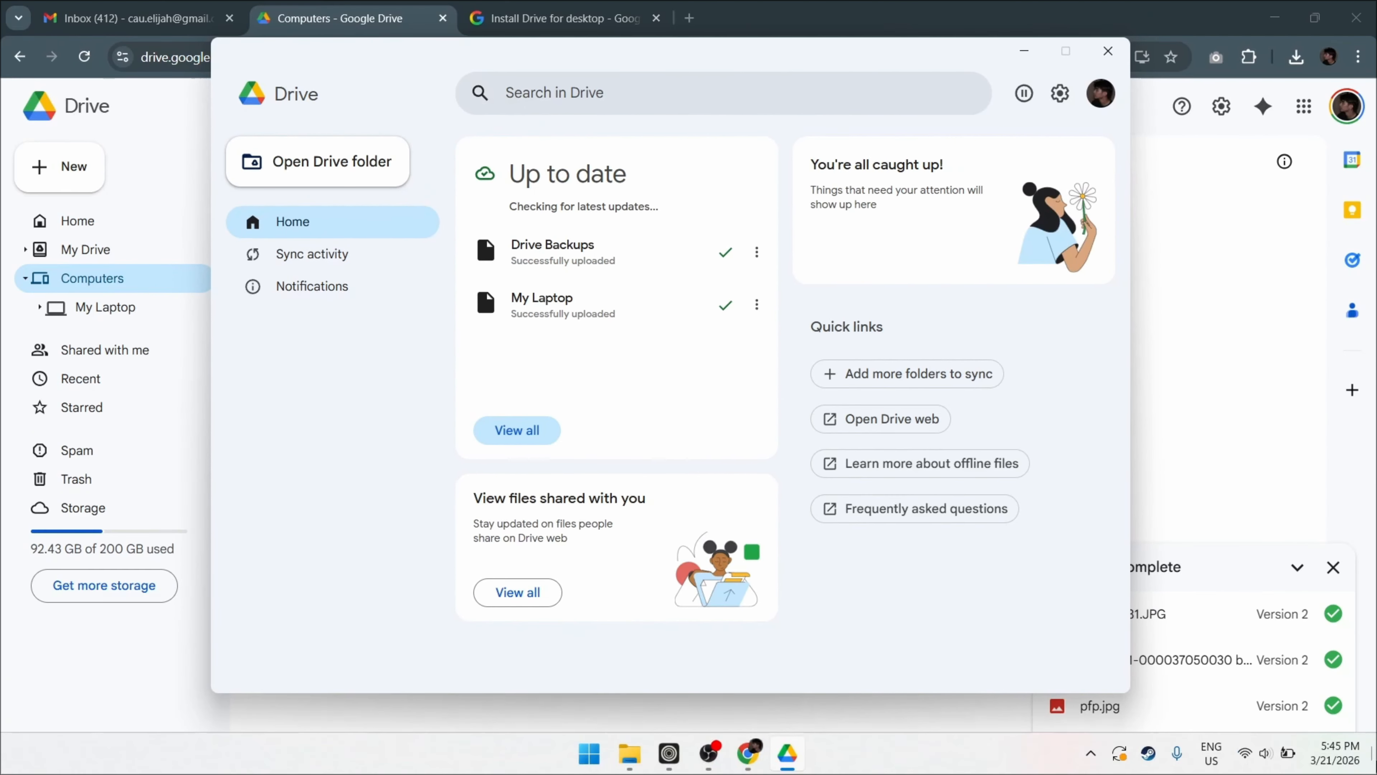
# Show the desktop and bring up the photosing folder window beside the Drive Backups folder, with its image files in view.
pyautogui.click(1373, 757)
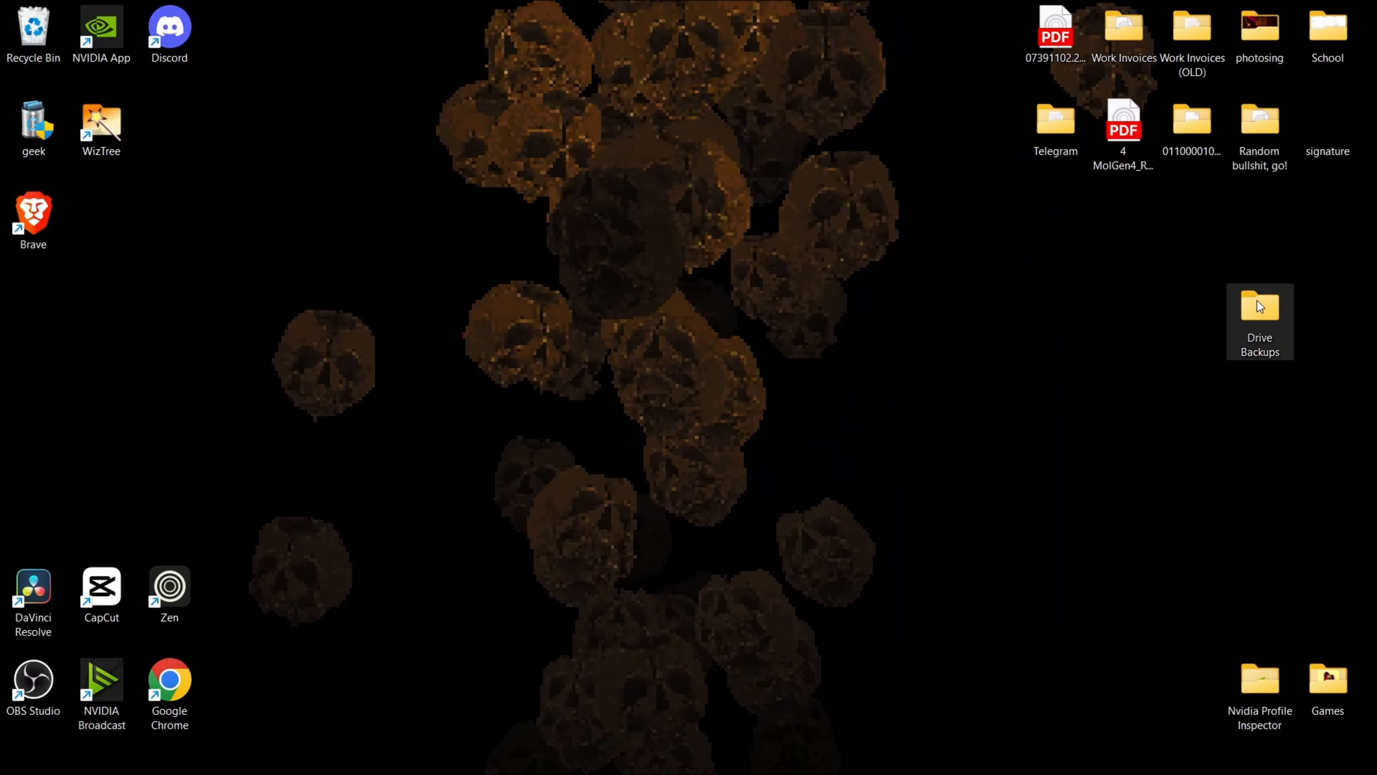
pyautogui.moveTo(1101, 773)
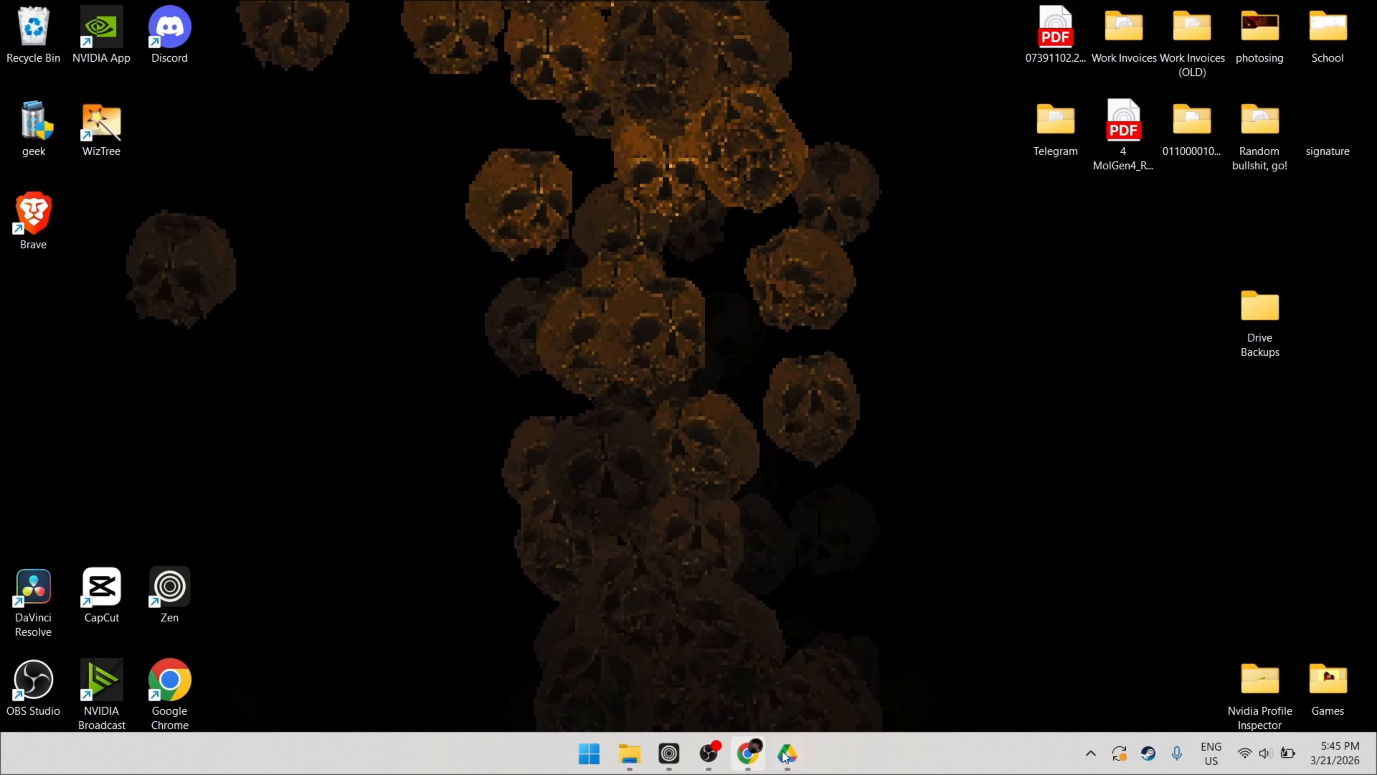
pyautogui.moveTo(627, 760)
pyautogui.click(802, 651)
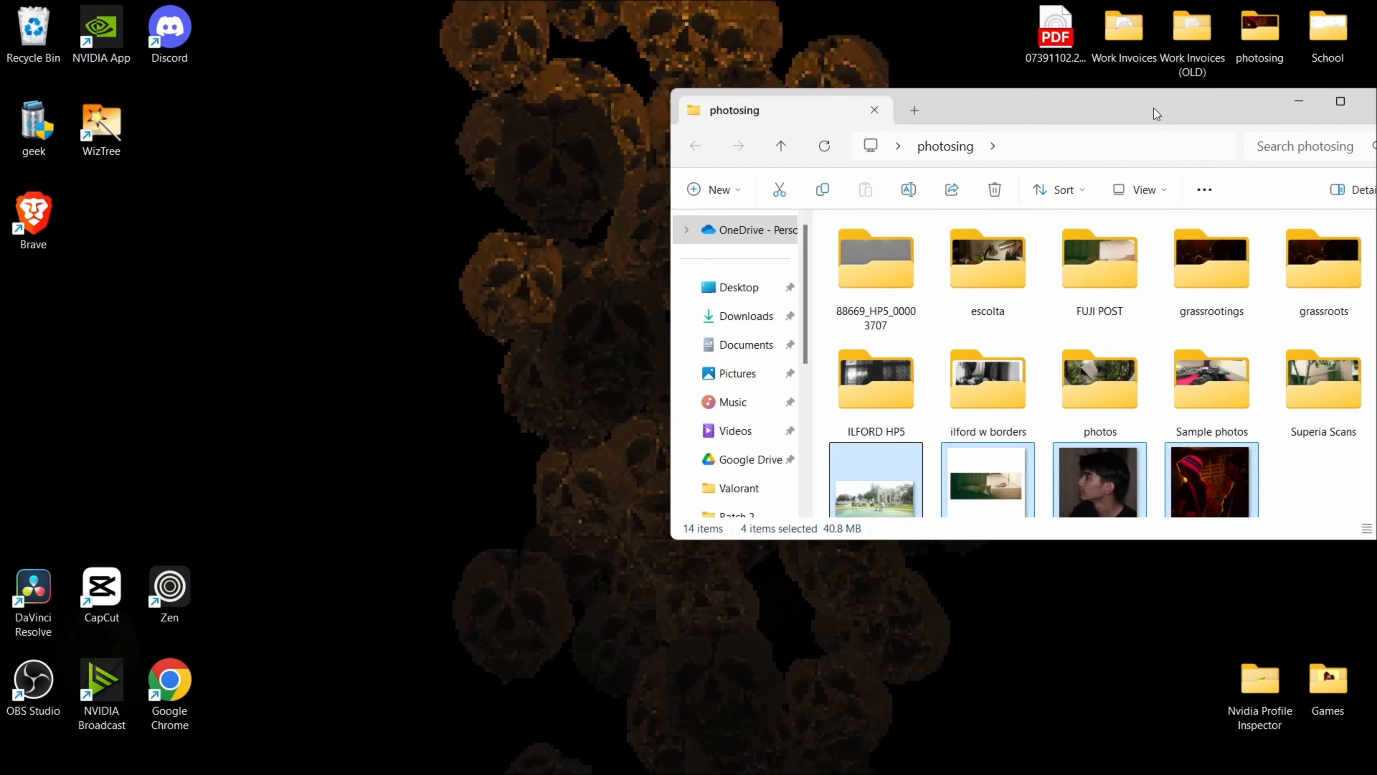
pyautogui.moveTo(1161, 115); pyautogui.dragTo(756, 106)
pyautogui.click(982, 478)
pyautogui.scroll(-2, 987, 466)
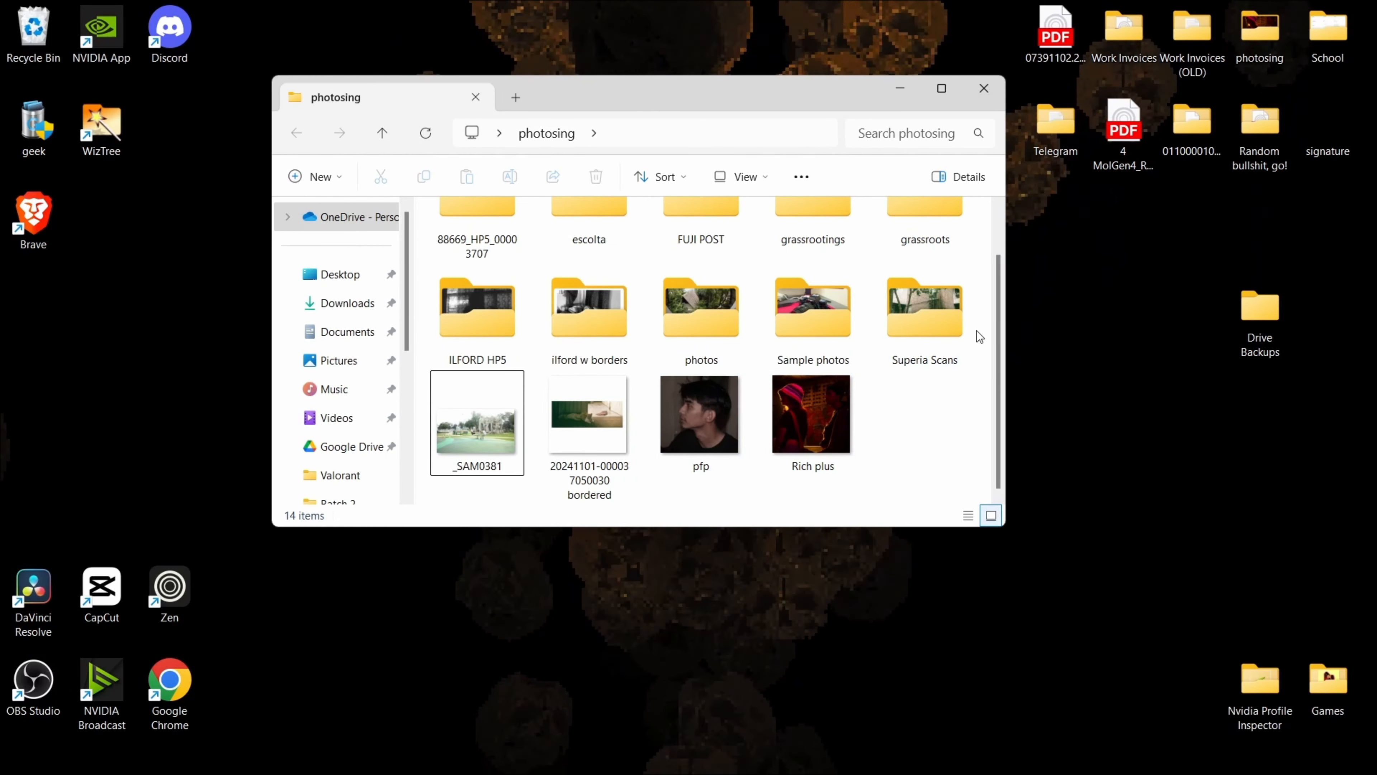
pyautogui.doubleClick(948, 333)
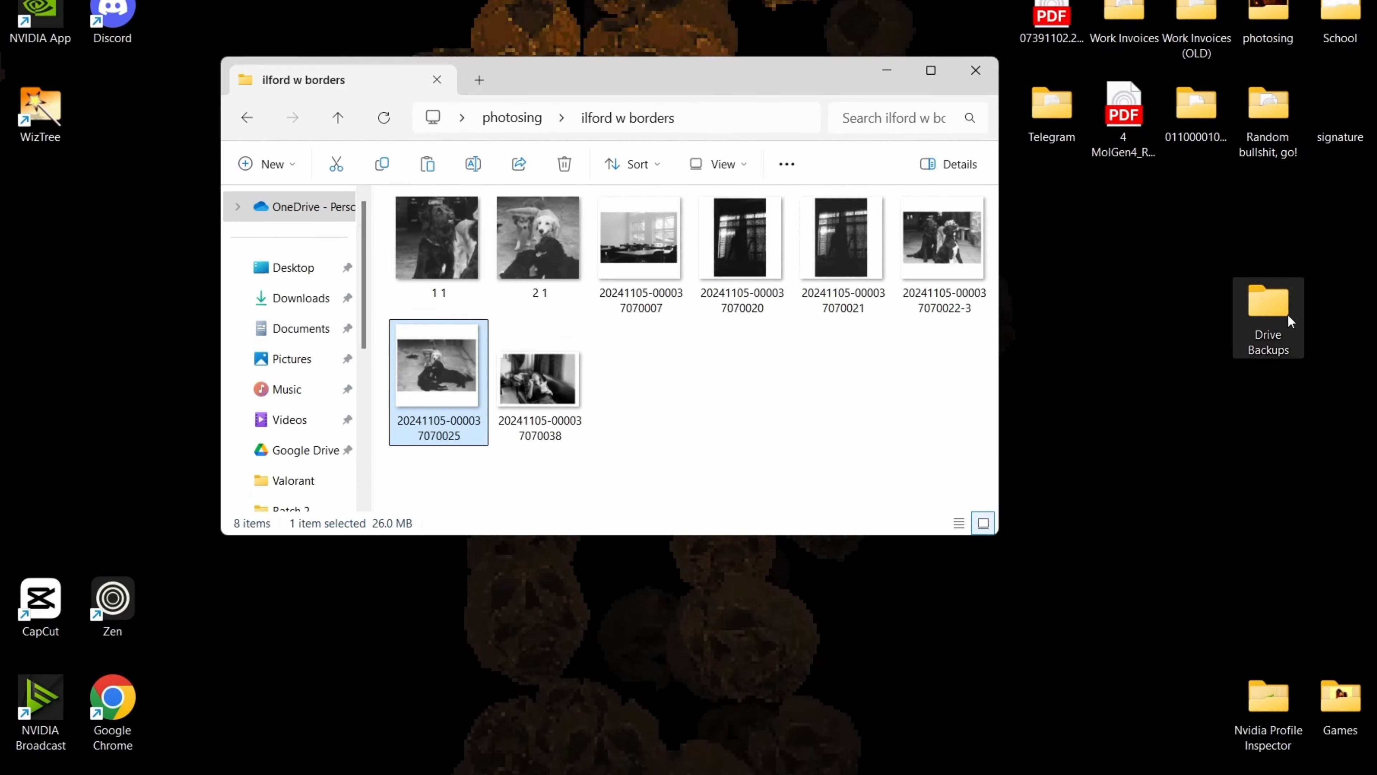
pyautogui.doubleClick(1276, 318)
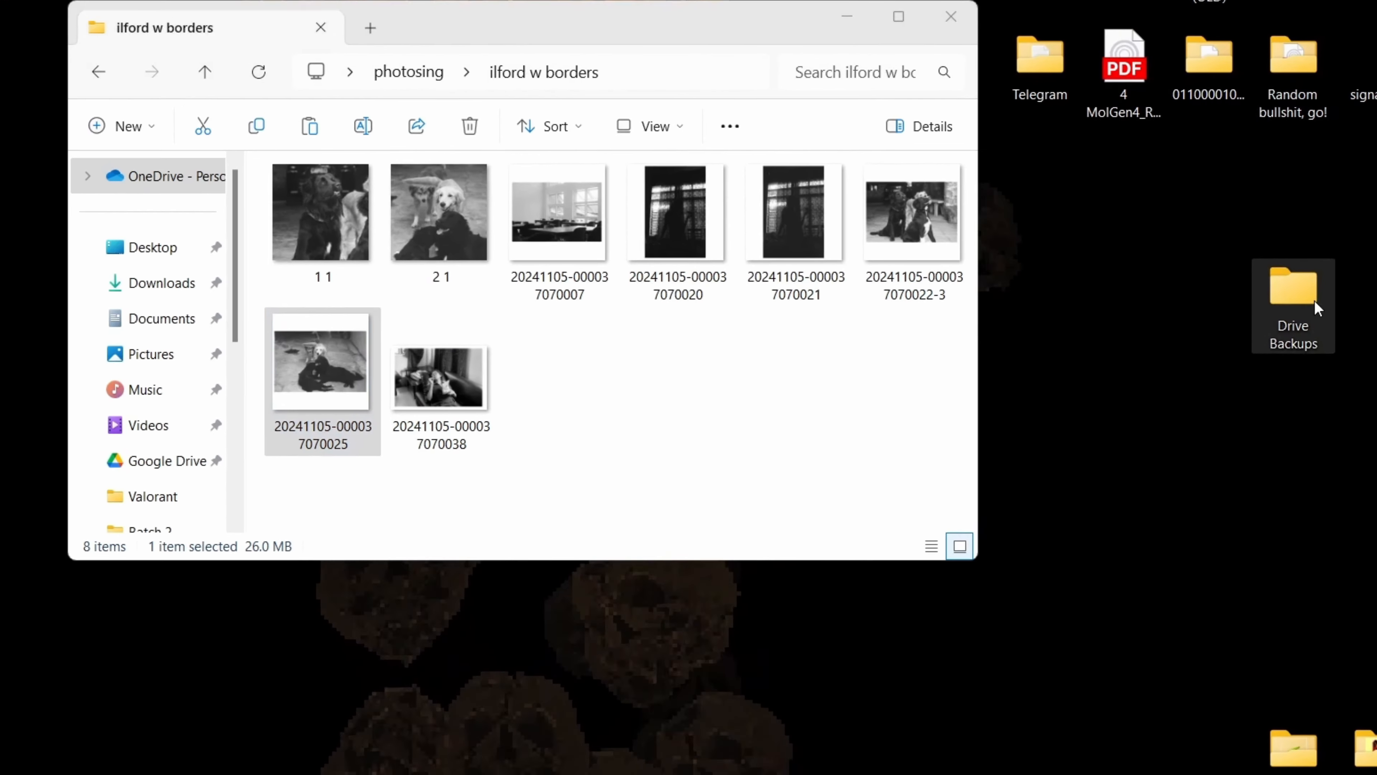
pyautogui.hotkey('ctrl', 'v')
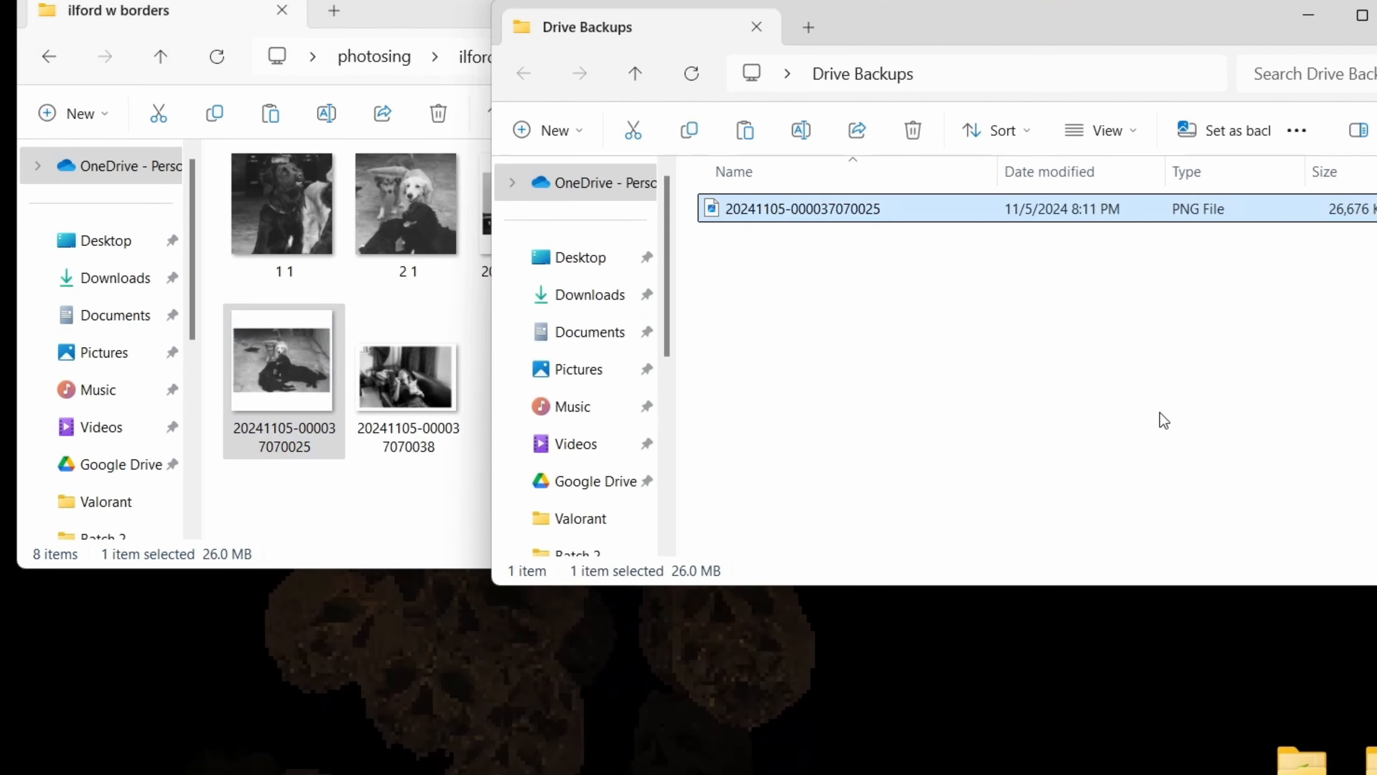
pyautogui.click(1160, 412)
pyautogui.click(825, 1)
pyautogui.click(1306, 16)
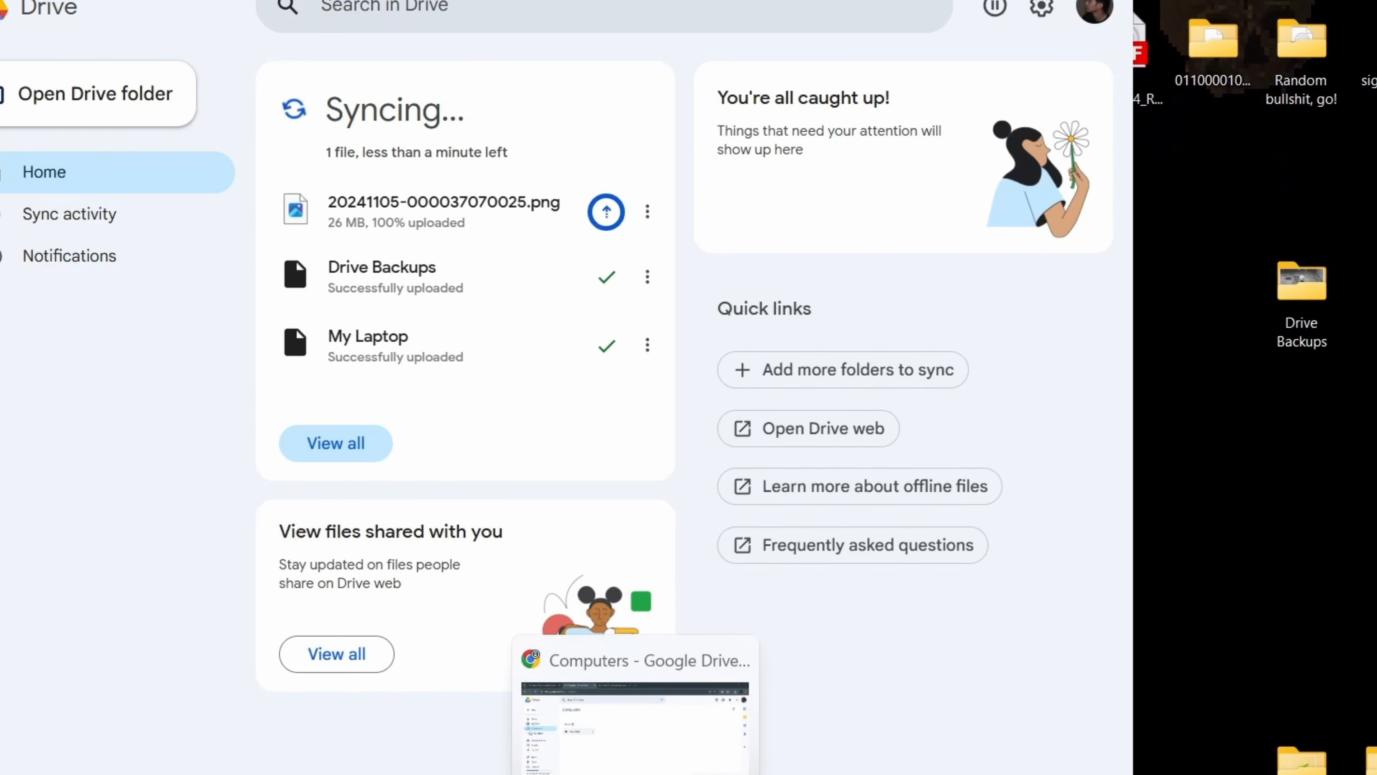
# Switch to Google Drive in Chrome and view the contents of the Drive Backups folder under My Laptop in Computers.
pyautogui.click(635, 773)
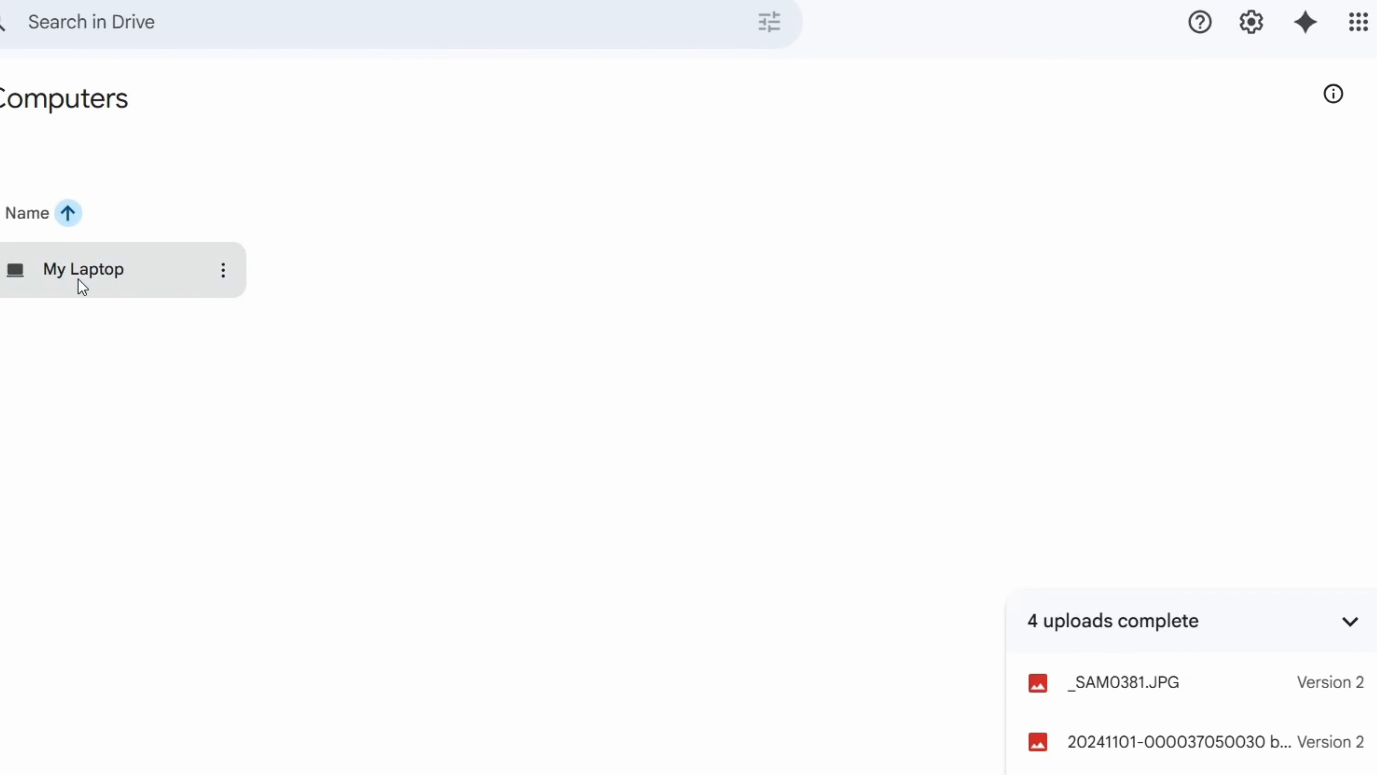
pyautogui.click(79, 277)
pyautogui.press('Return')
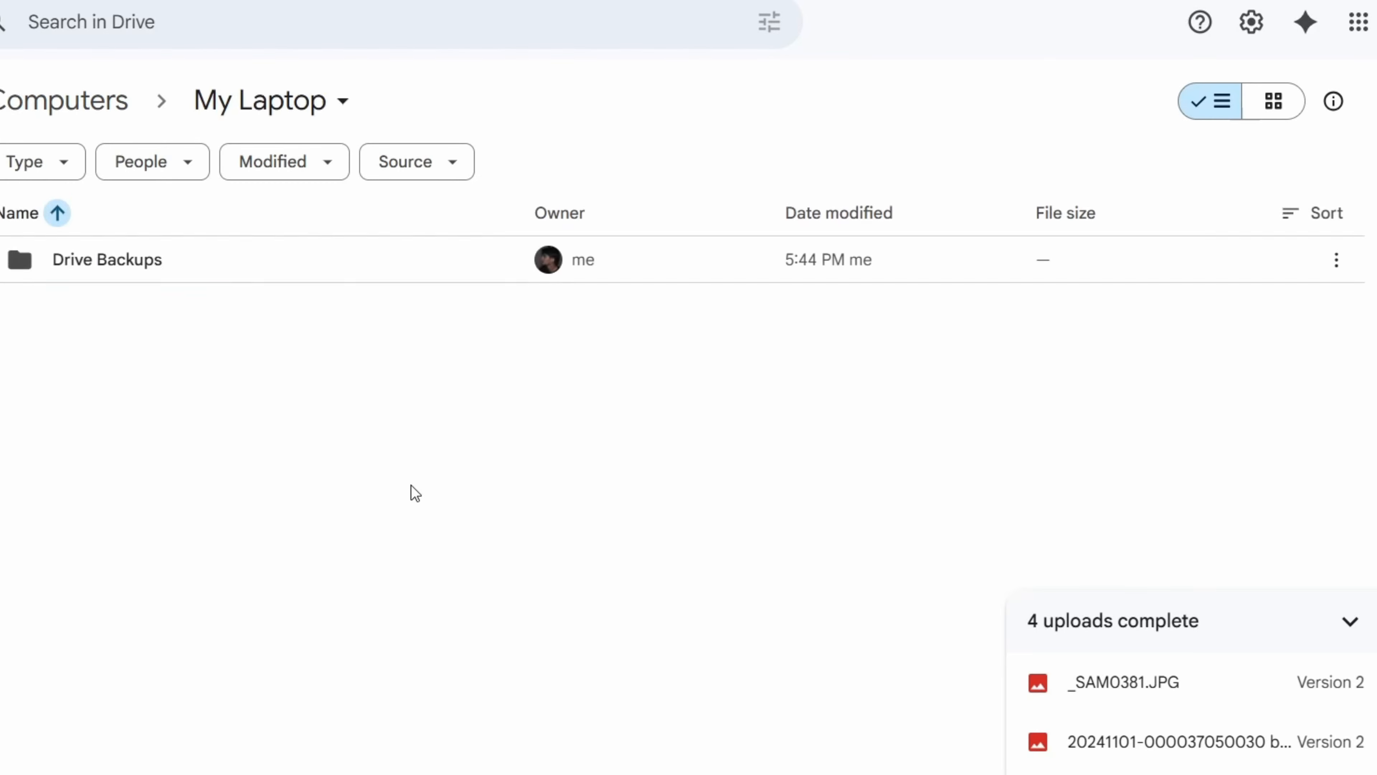
pyautogui.click(360, 259)
pyautogui.press('Return')
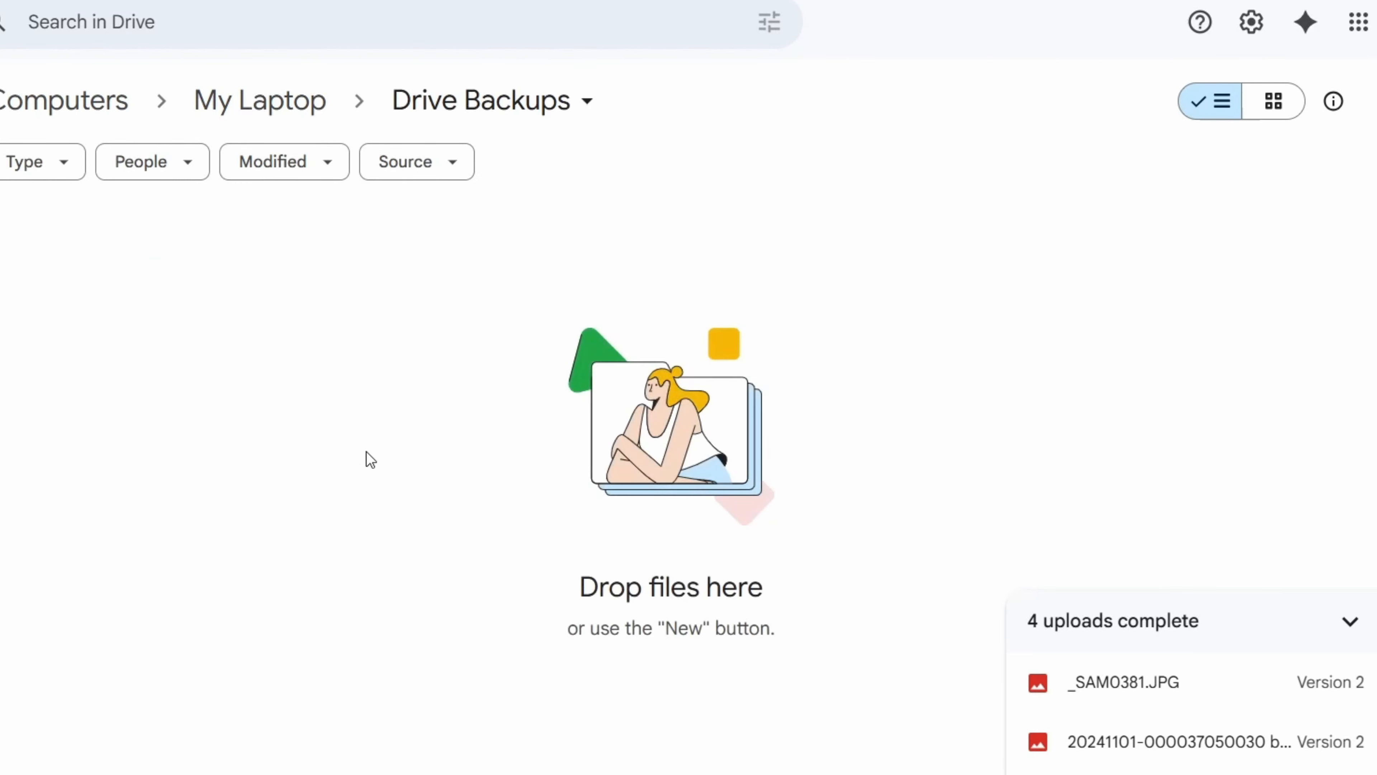
pyautogui.click(1275, 115)
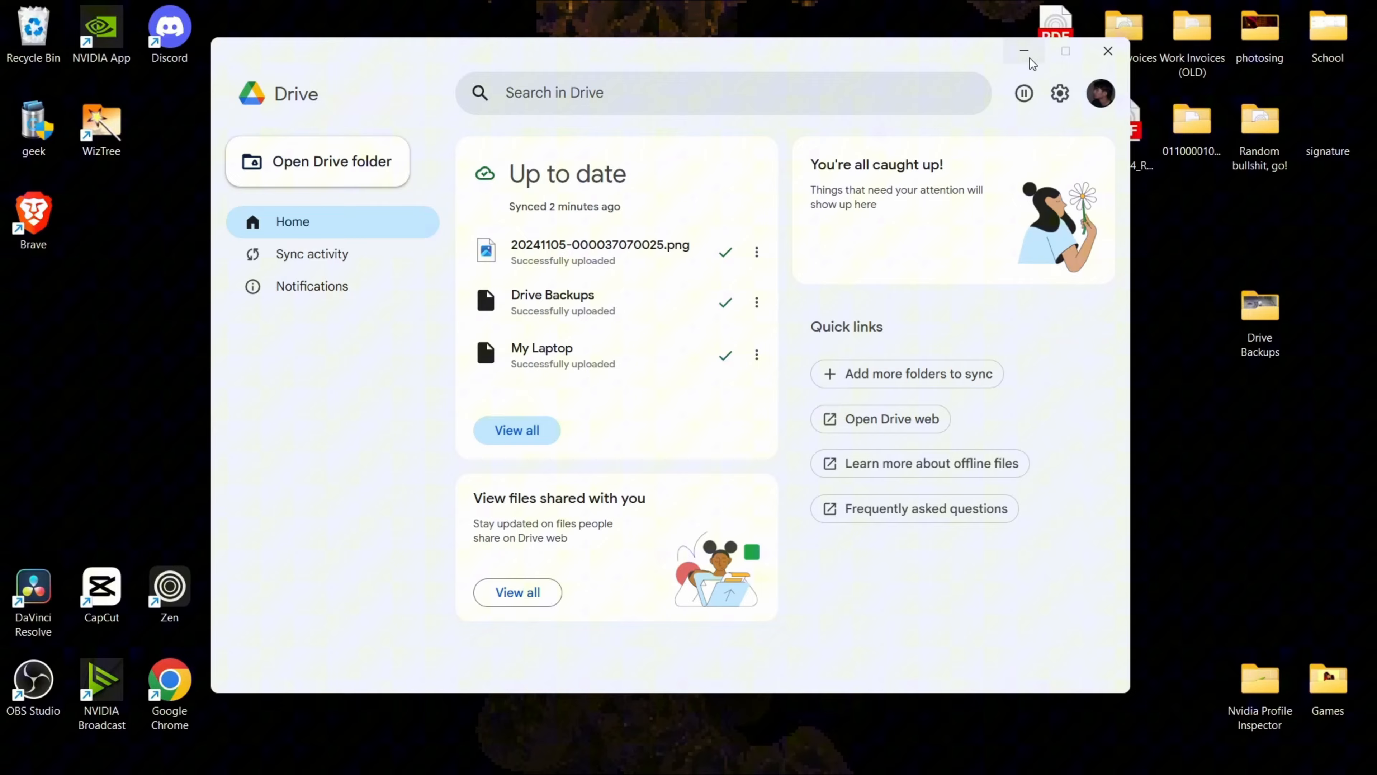
# Minimize the Drive desktop window and move the Drive Backups folder to the spot directly below the signature file on the desktop.
pyautogui.click(1030, 58)
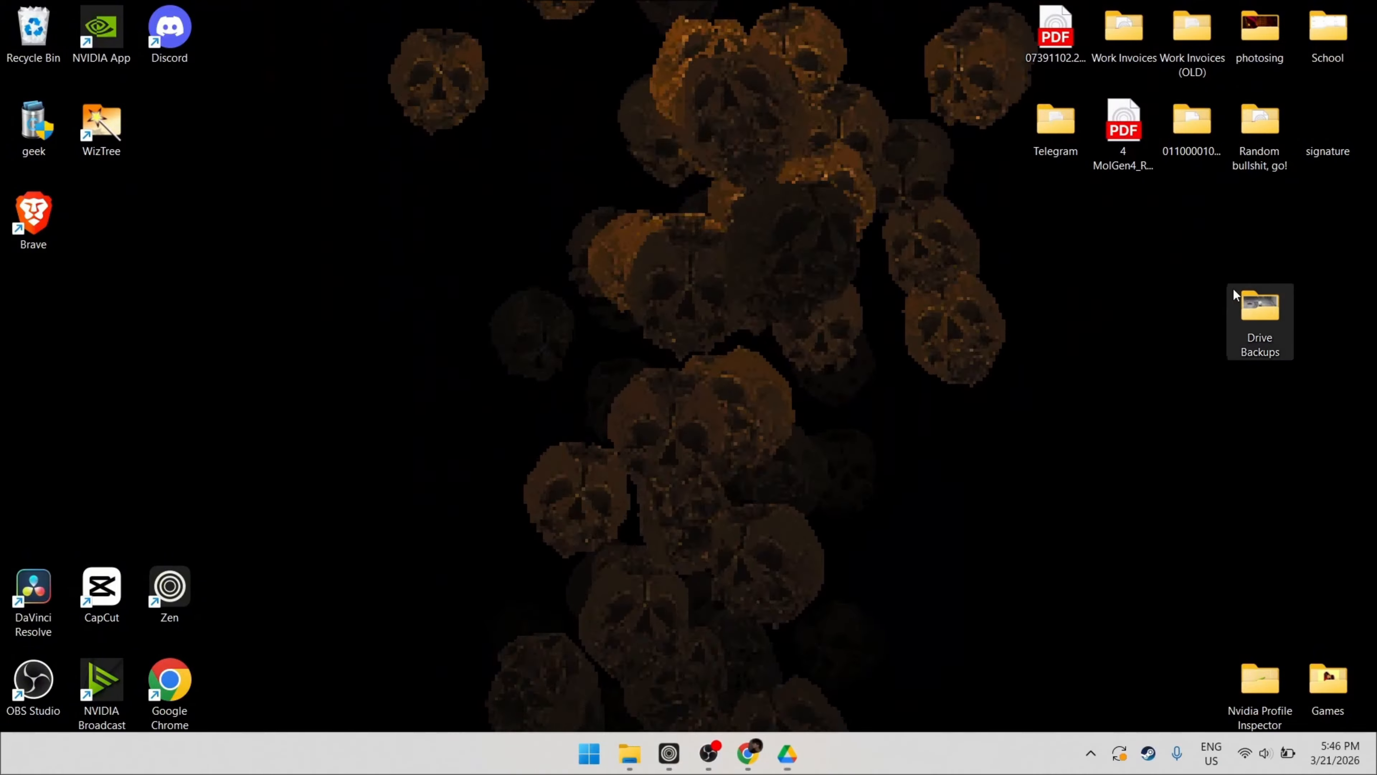
pyautogui.moveTo(1258, 297)
pyautogui.mouseDown()
pyautogui.moveTo(1305, 285)
pyautogui.moveTo(1339, 245)
pyautogui.mouseUp()
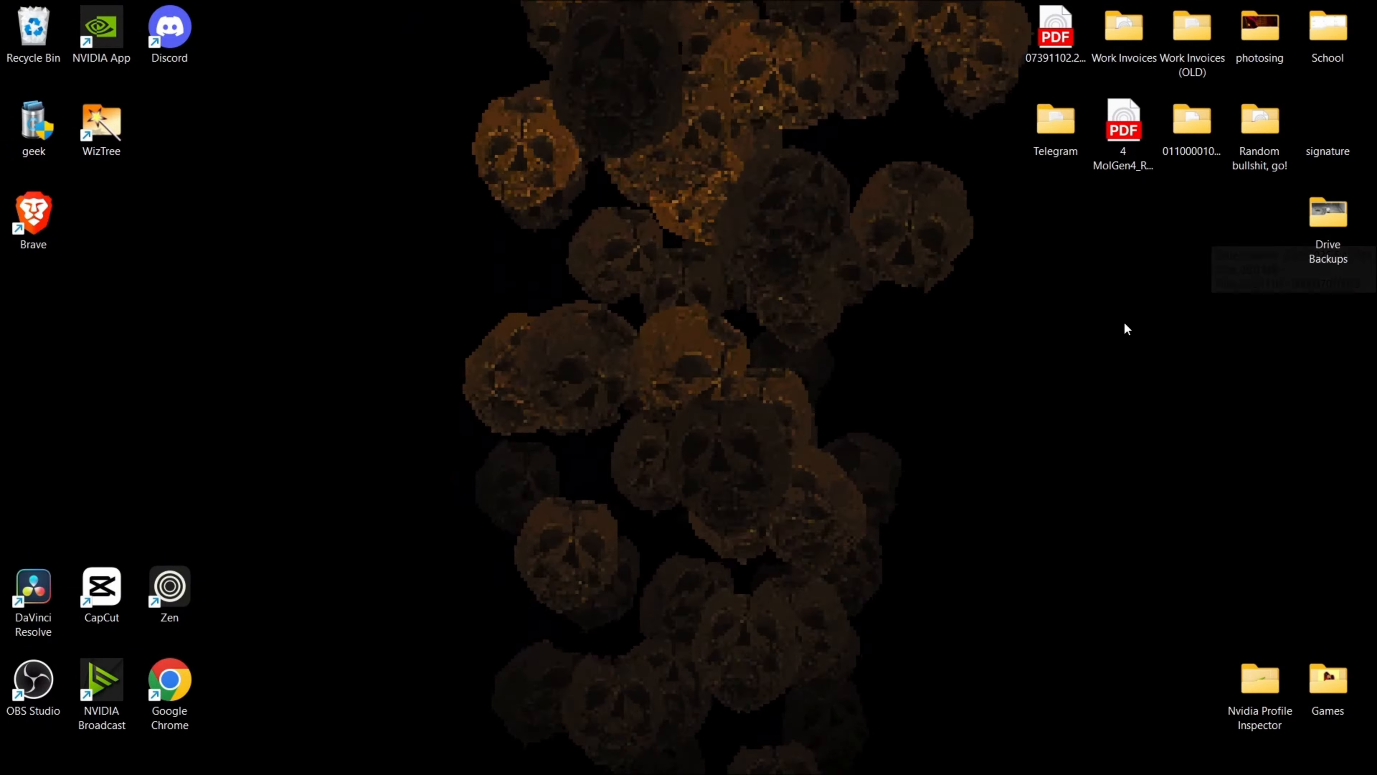
pyautogui.moveTo(927, 773)
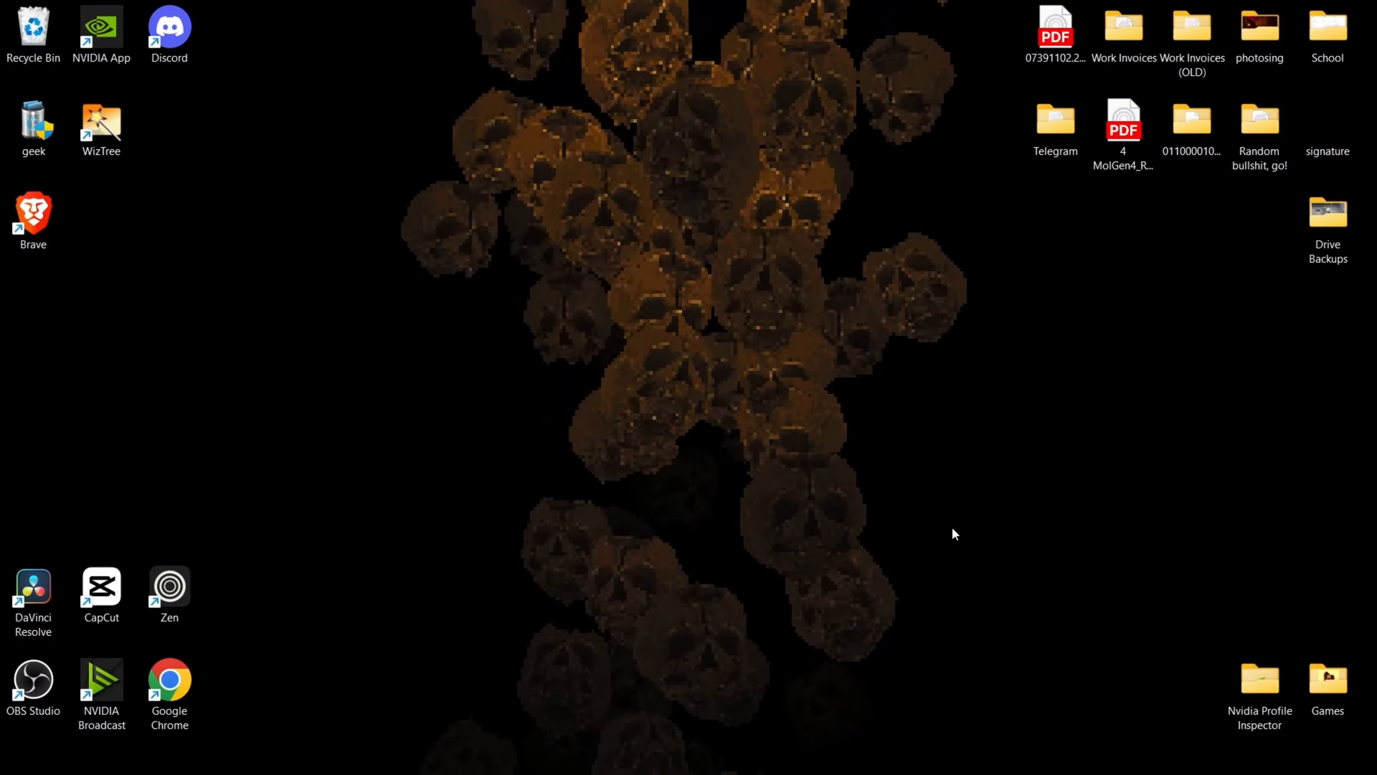